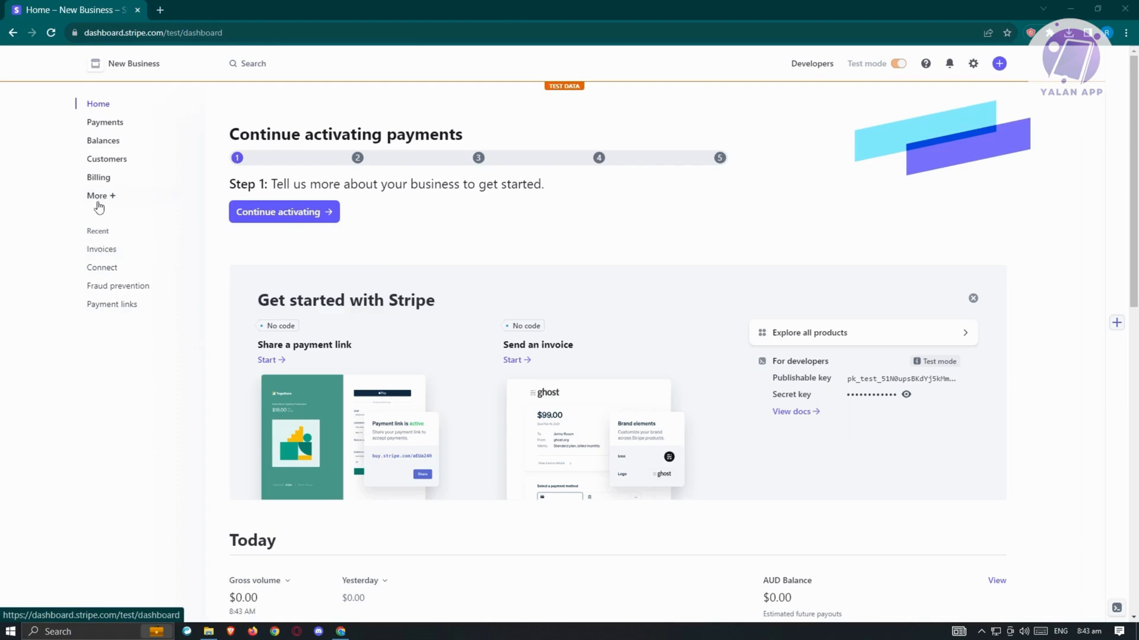
- Open the Invoices page from the additional products and go to the invoice template customization settings
left_click(99, 199)
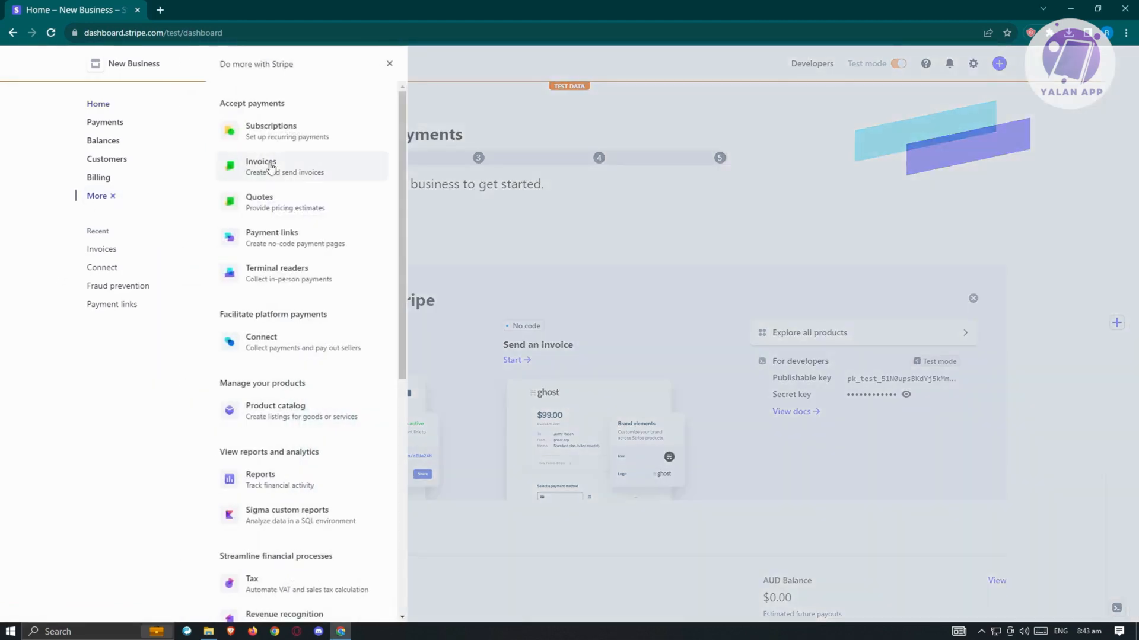
left_click(320, 173)
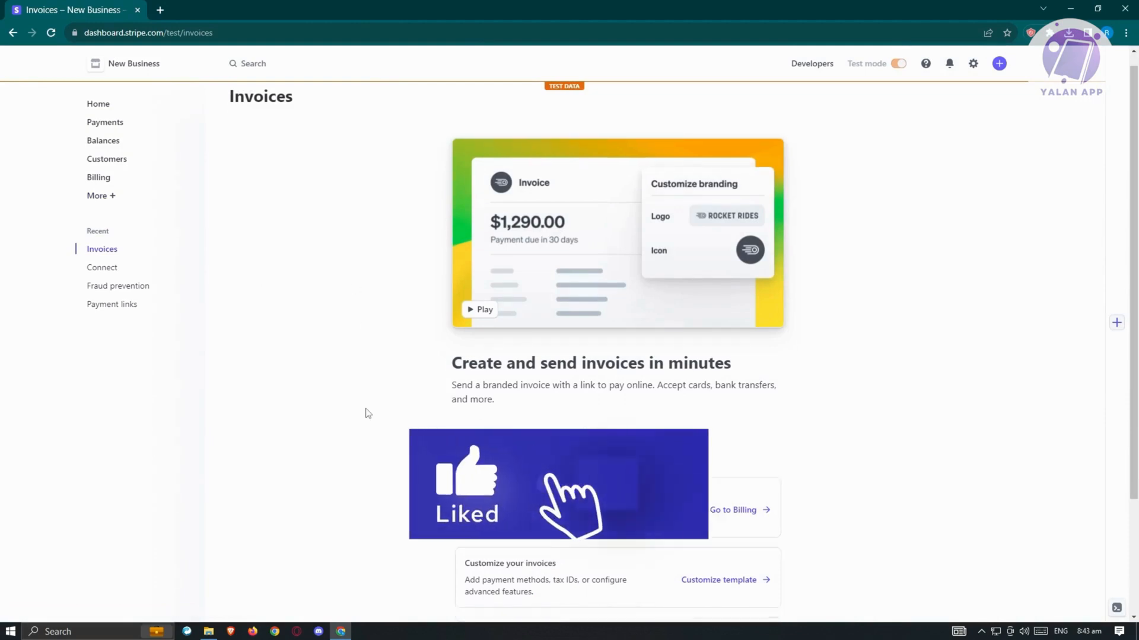
scroll(366, 411, "down", 3)
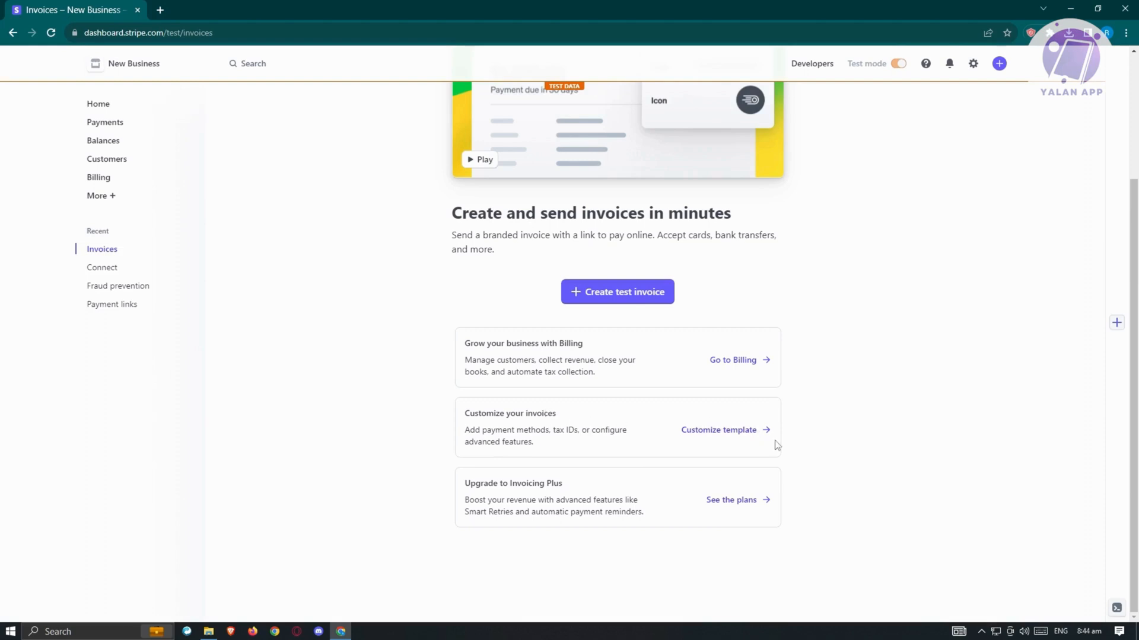
left_click(714, 431)
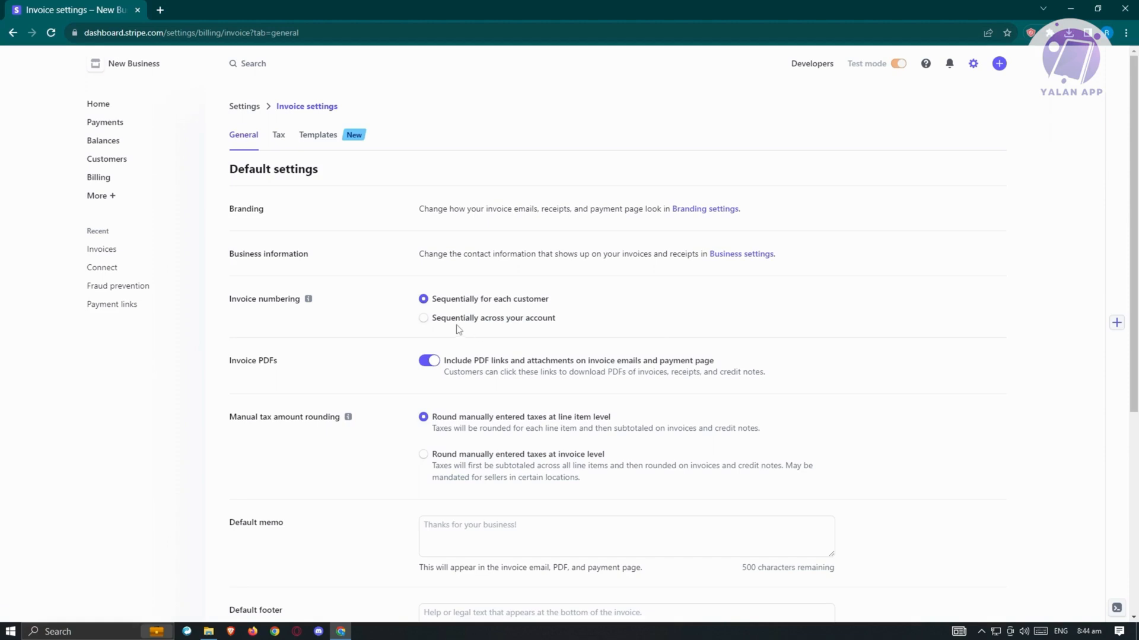
- Review the general default invoice settings, including memo, footer and payment terms, and examine the tax ID types and number field
scroll(372, 379, "down", 2)
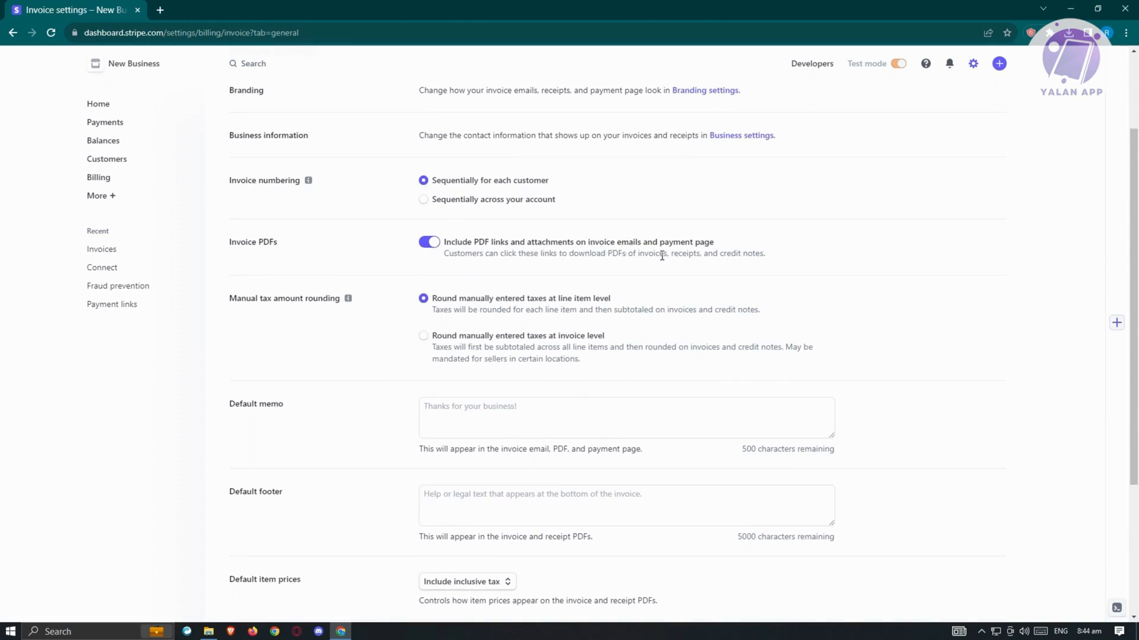
scroll(319, 372, "down", 1)
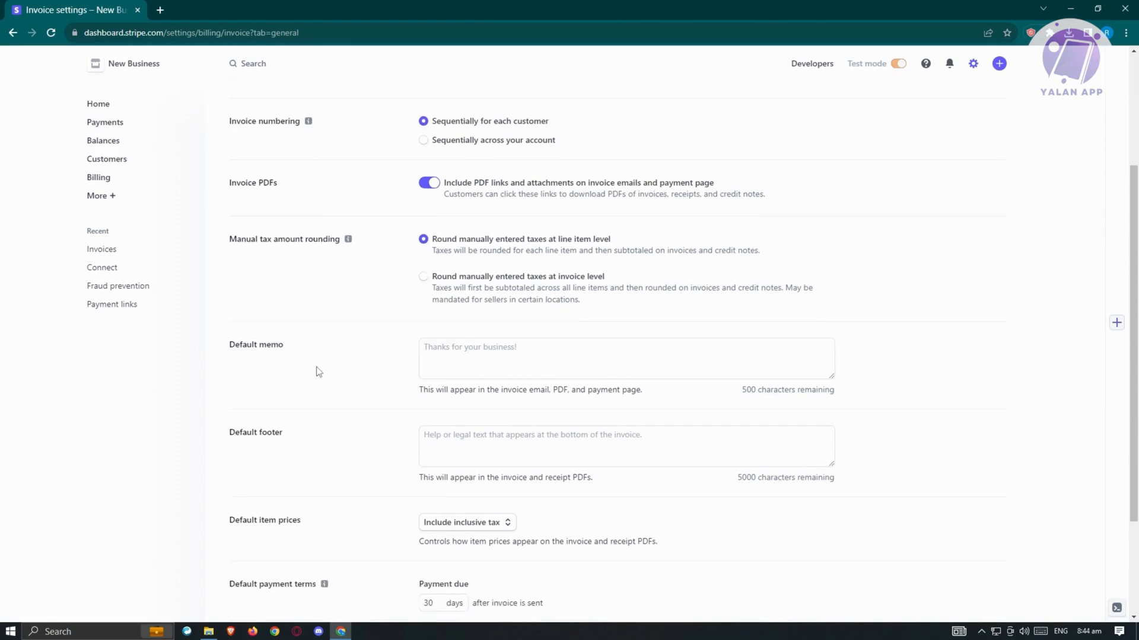
scroll(319, 371, "down", 3)
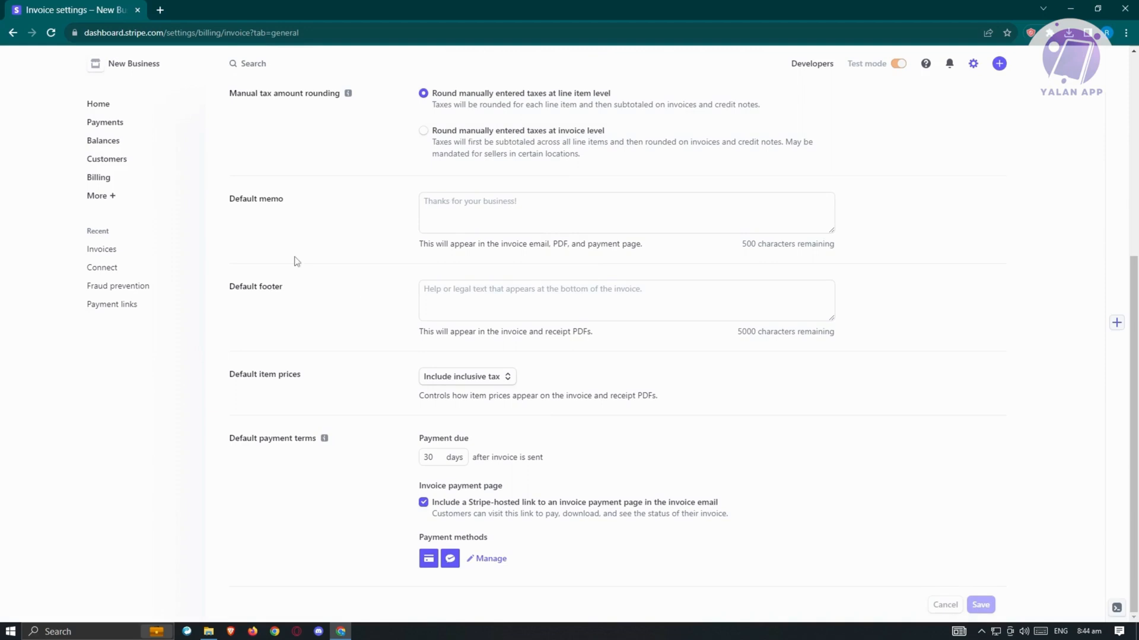
scroll(312, 349, "up", 7)
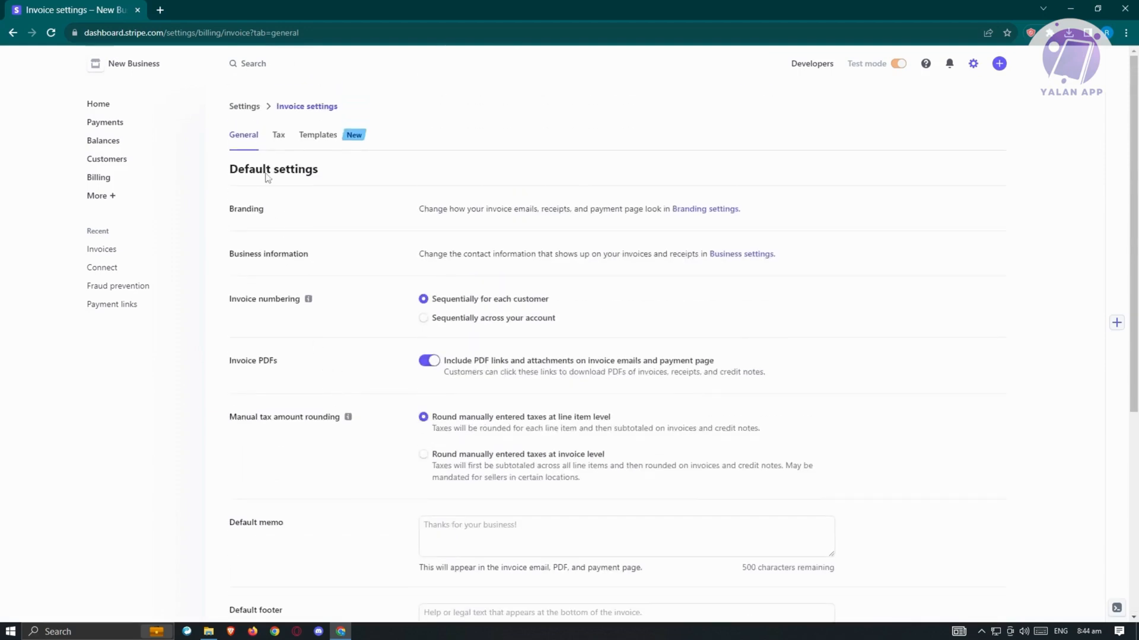
left_click(278, 142)
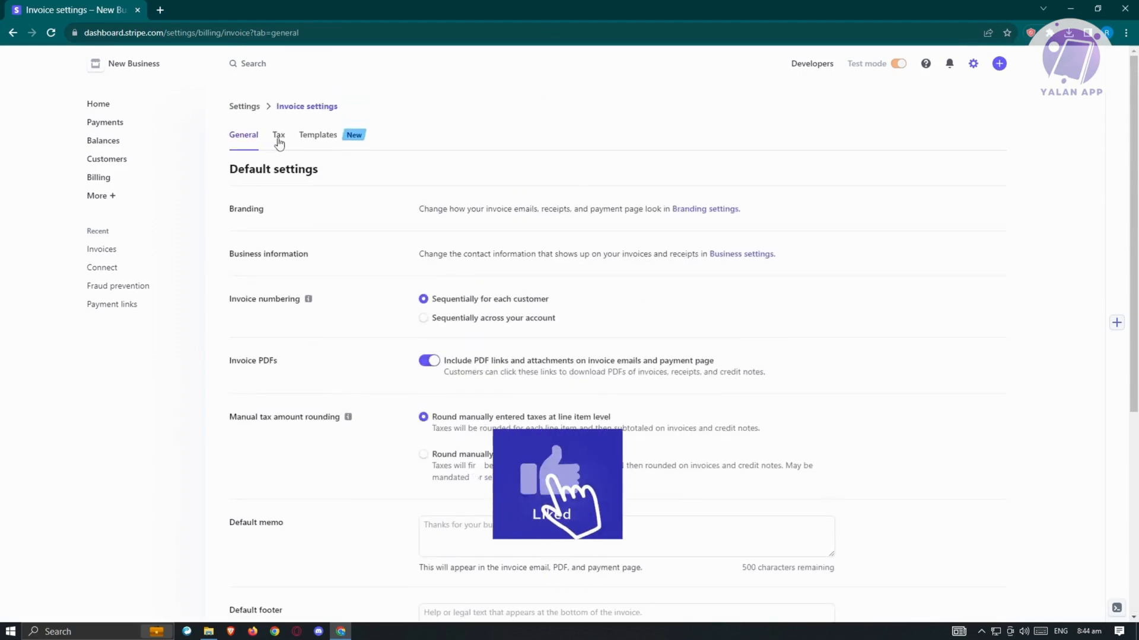
left_click(277, 144)
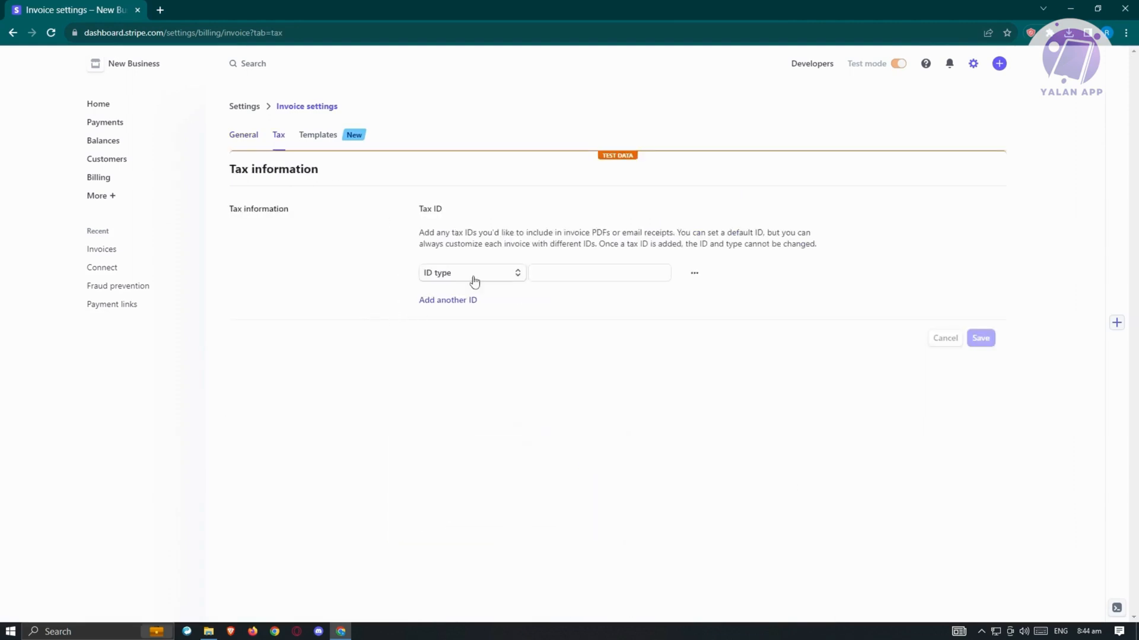
left_click(501, 272)
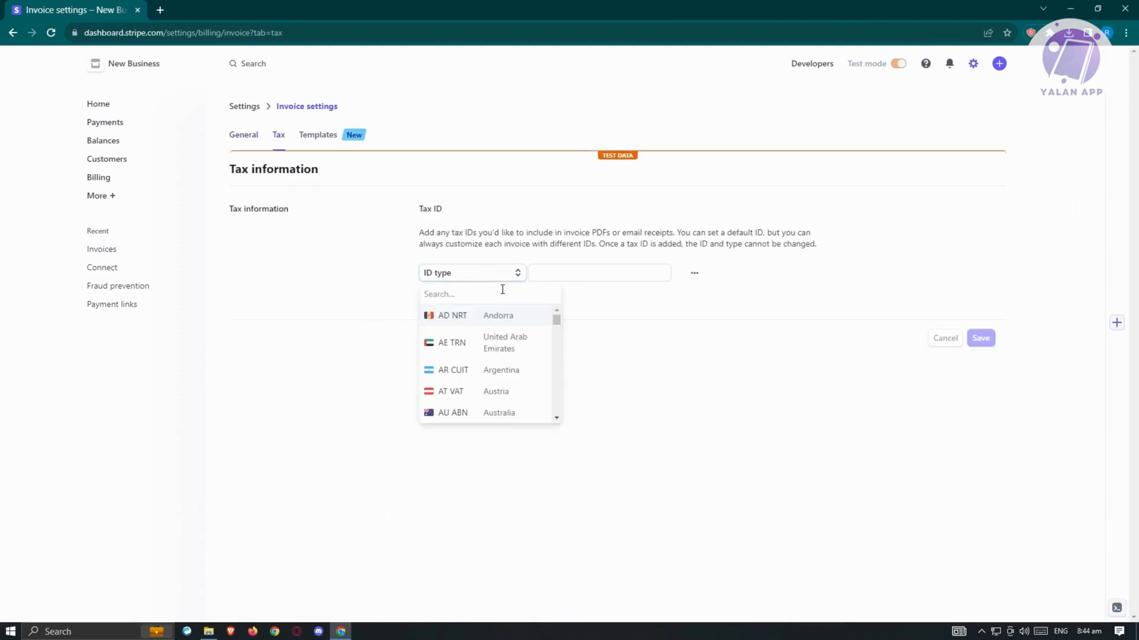
left_click(708, 321)
left_click(624, 276)
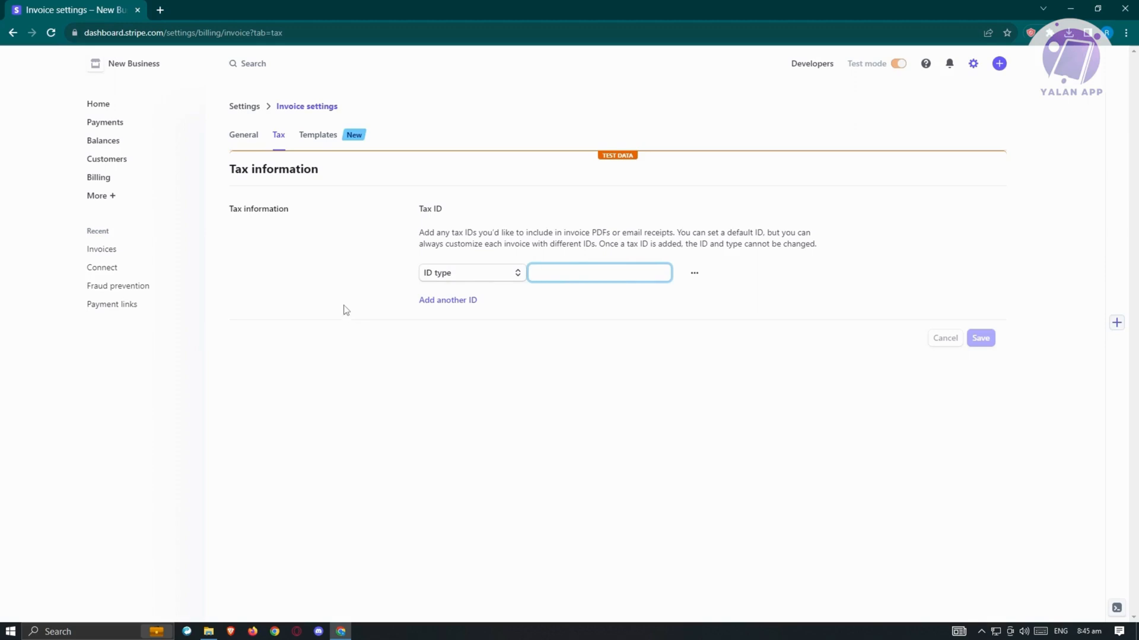
- Start a new invoice template and name it "test invoice"
left_click(321, 140)
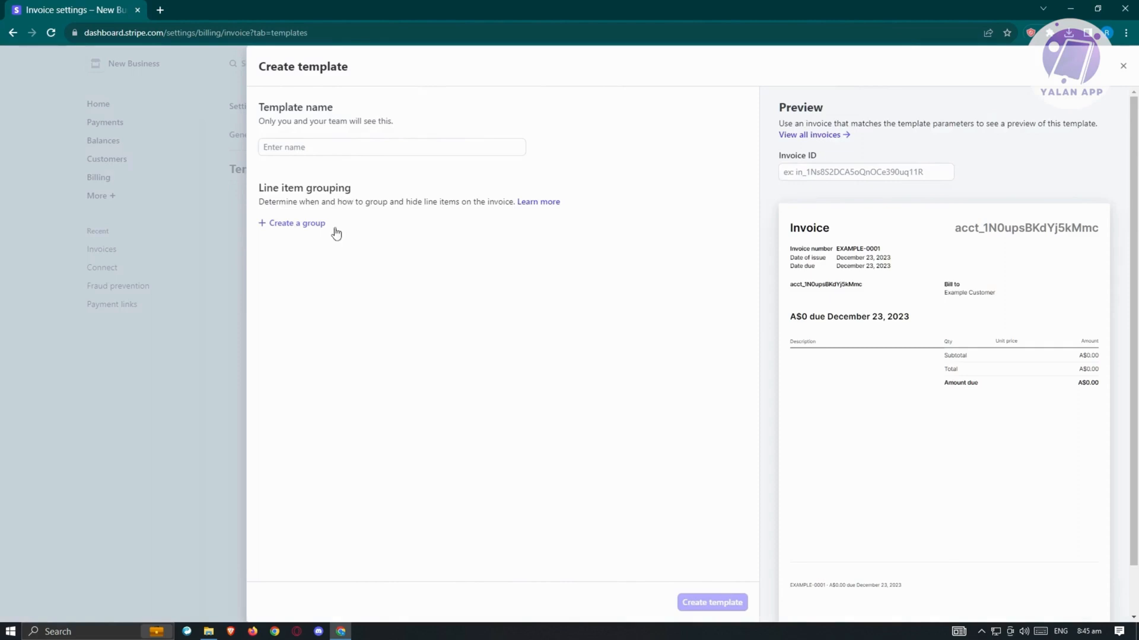
left_click(324, 147)
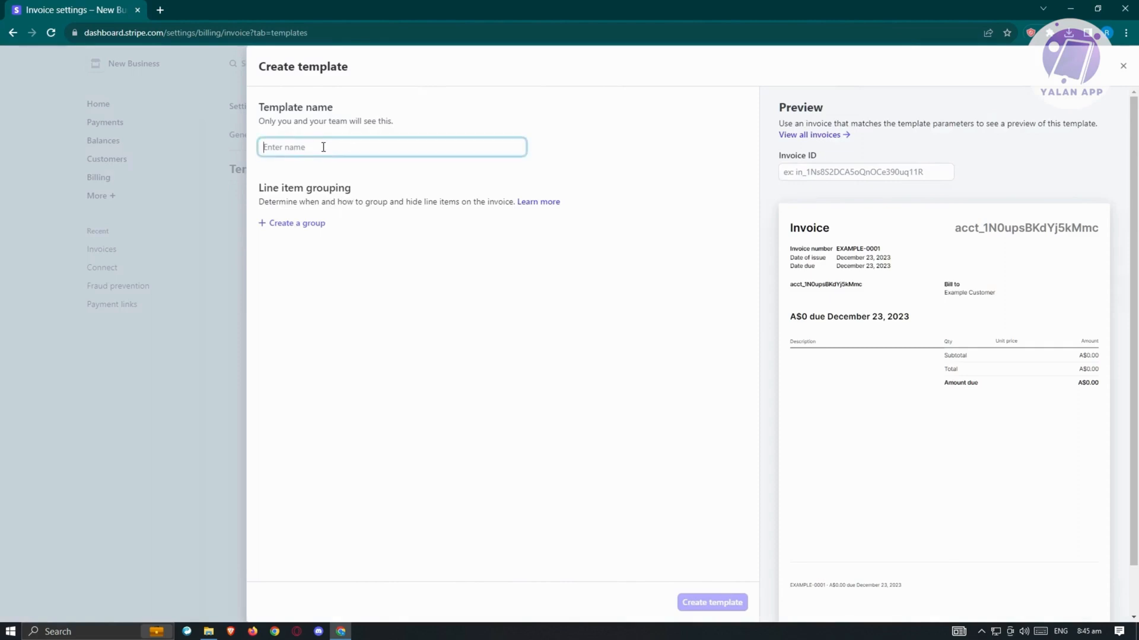
type("te")
type("st invoice")
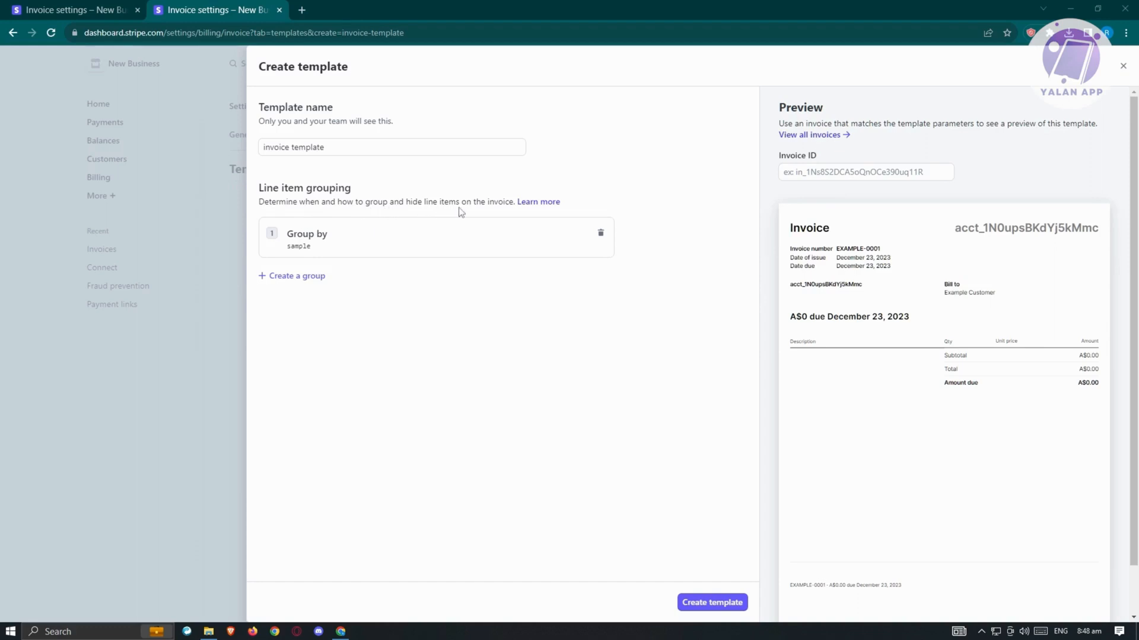
- Open the line item grouping documentation in a separate tab, return to the template form and create the template
right_click(538, 207)
left_click(554, 213)
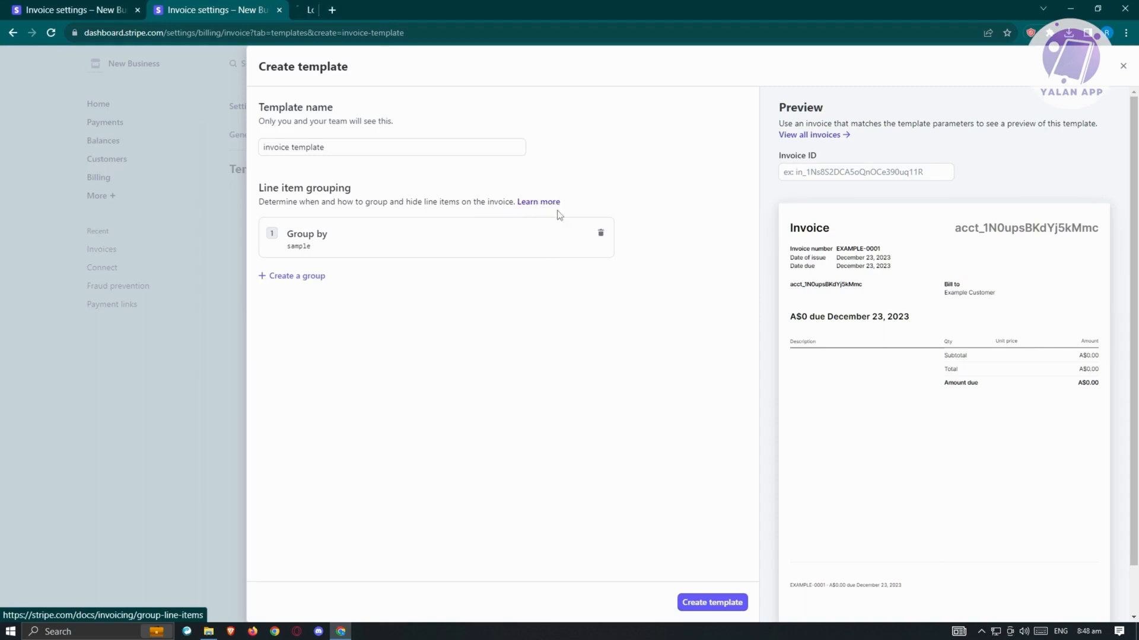
left_click(363, 9)
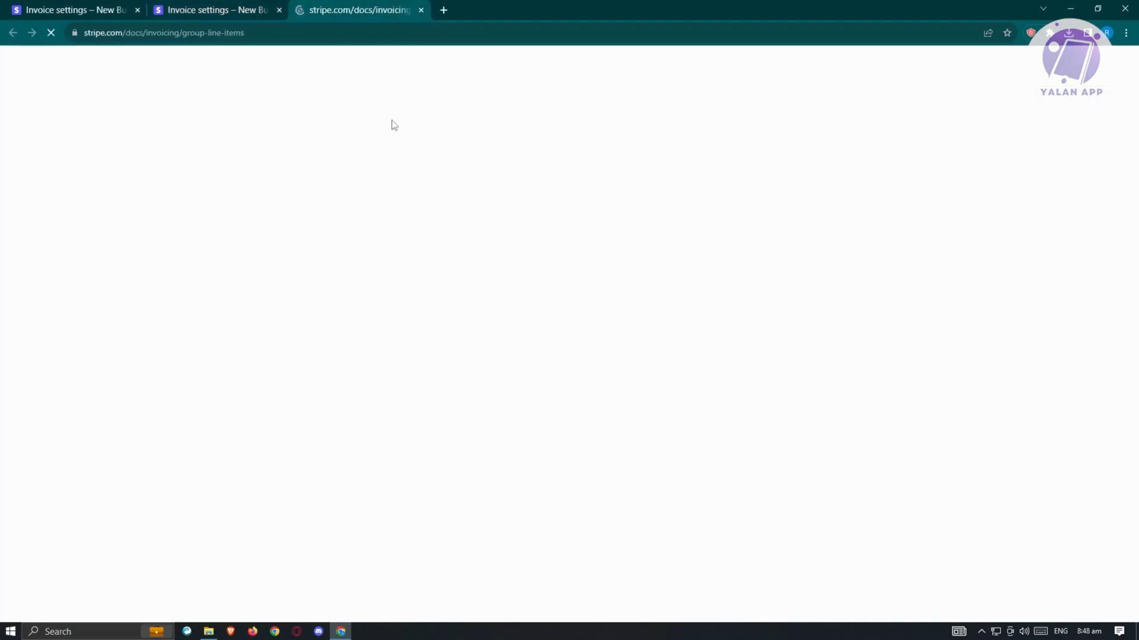
left_click(244, 6)
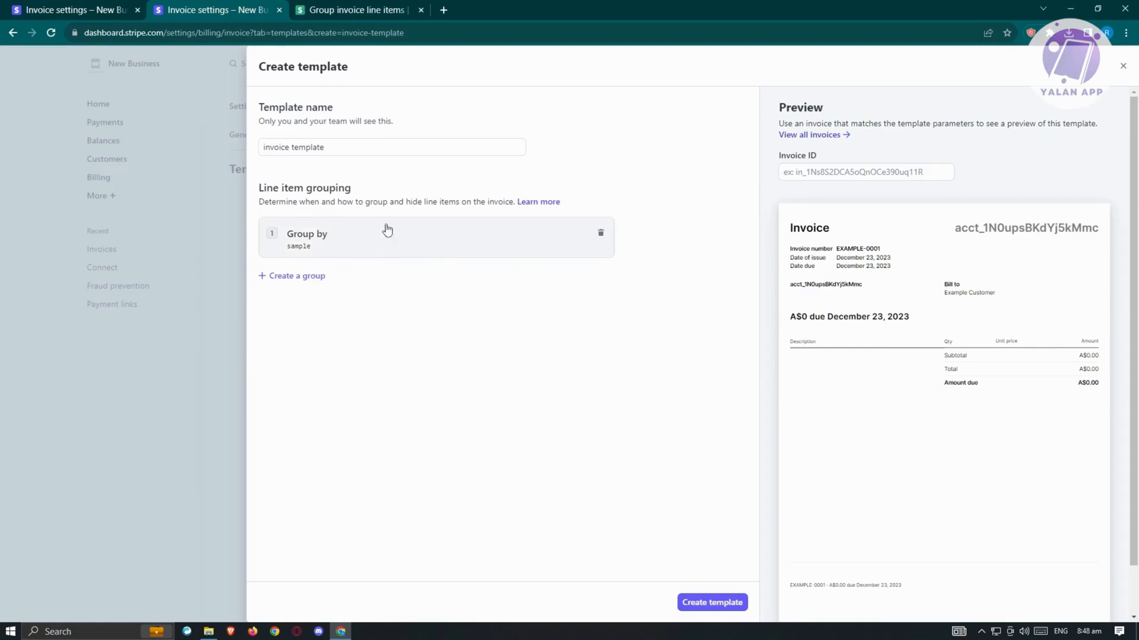
left_click(727, 604)
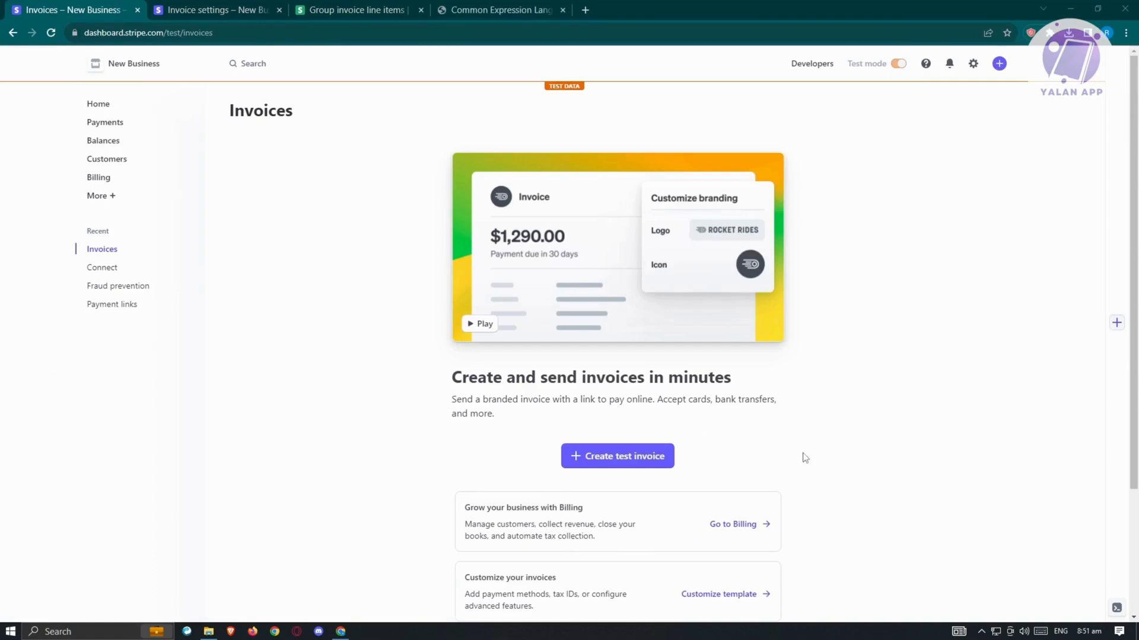
- Create a test invoice and add "renzt company" as the account name
left_click(626, 461)
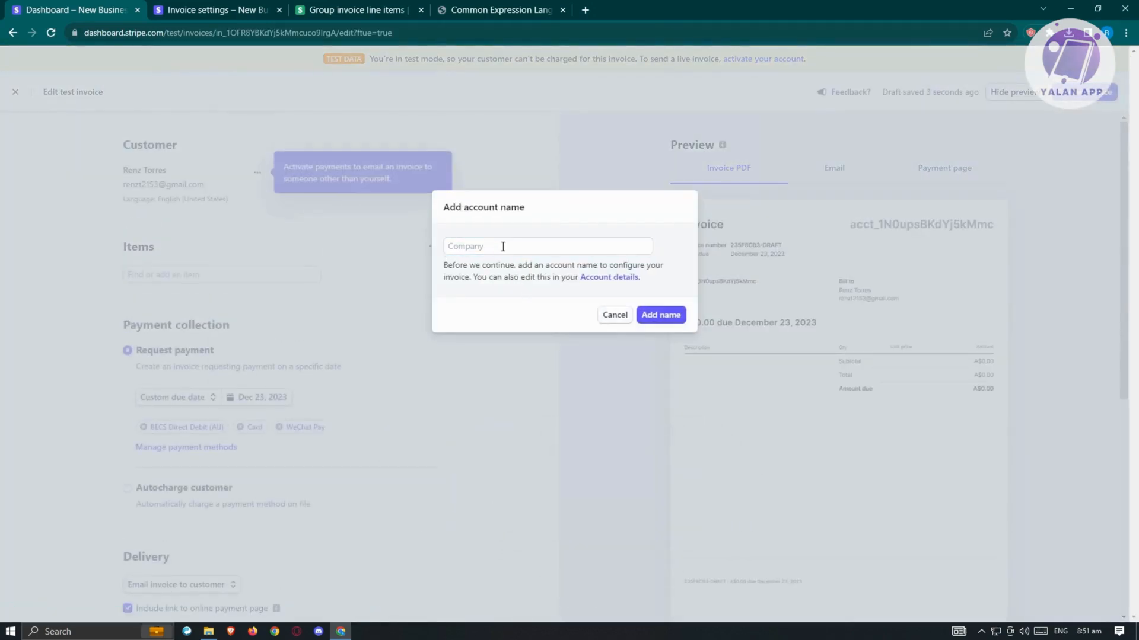
left_click(503, 246)
type("r")
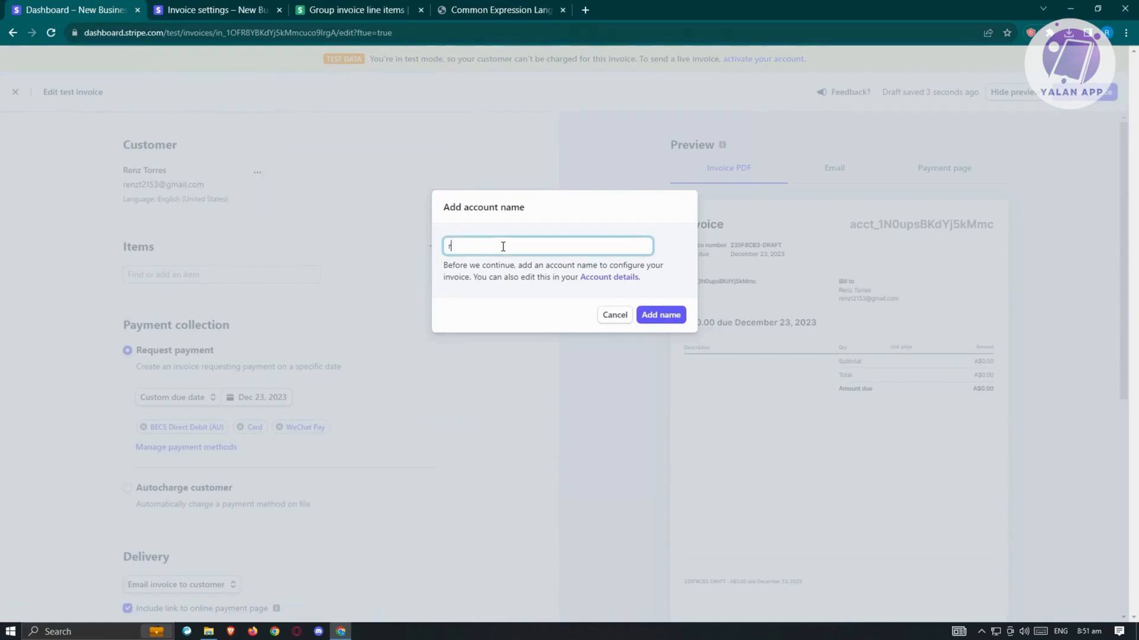
type("enzt company")
left_click(677, 317)
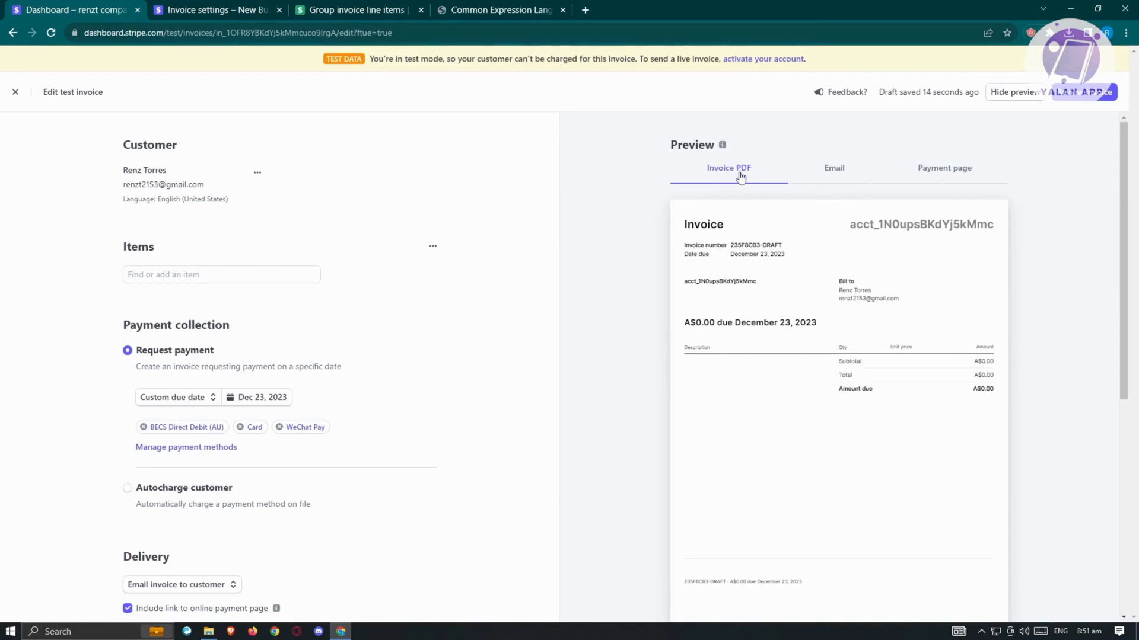
- Preview the invoice as an email and as a payment page, and look at the choices for adding an item
left_click(846, 175)
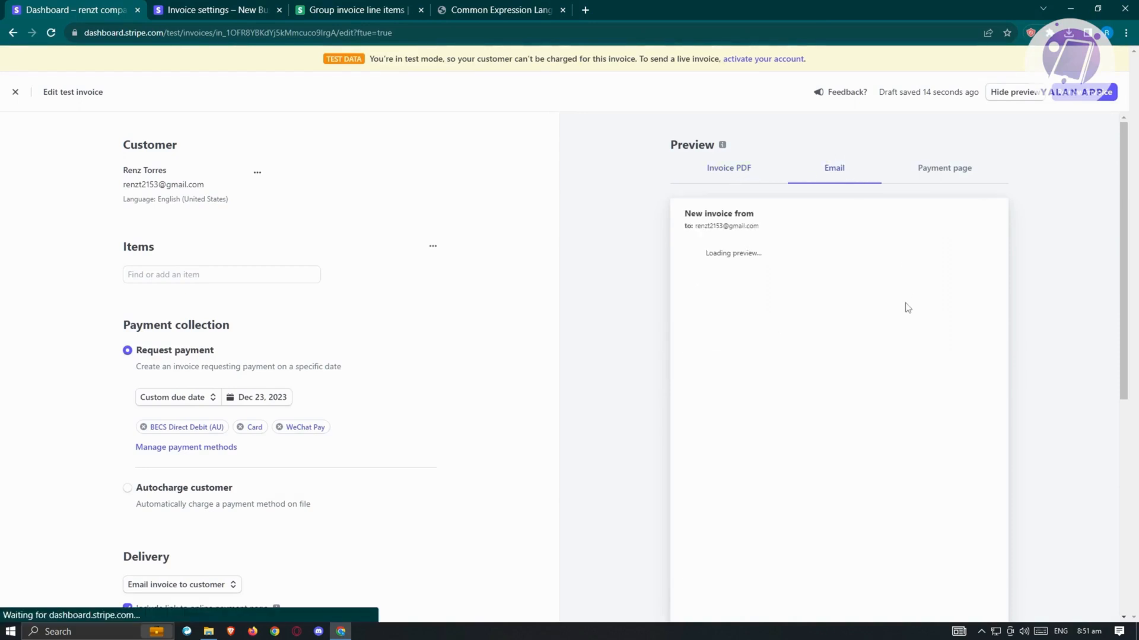
left_click(951, 170)
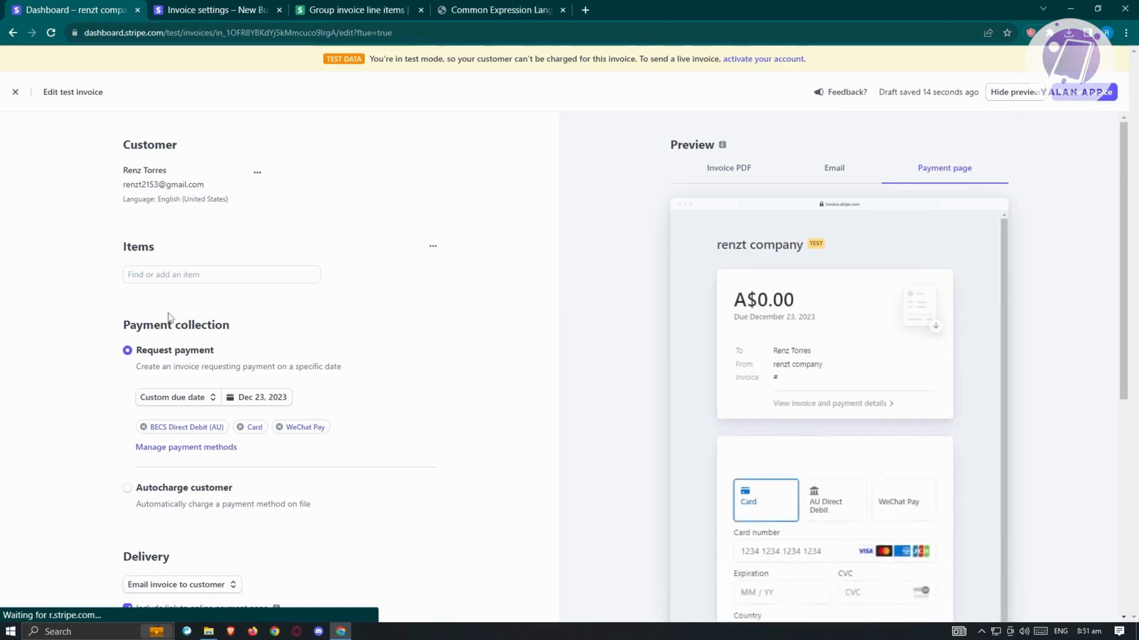
left_click(190, 281)
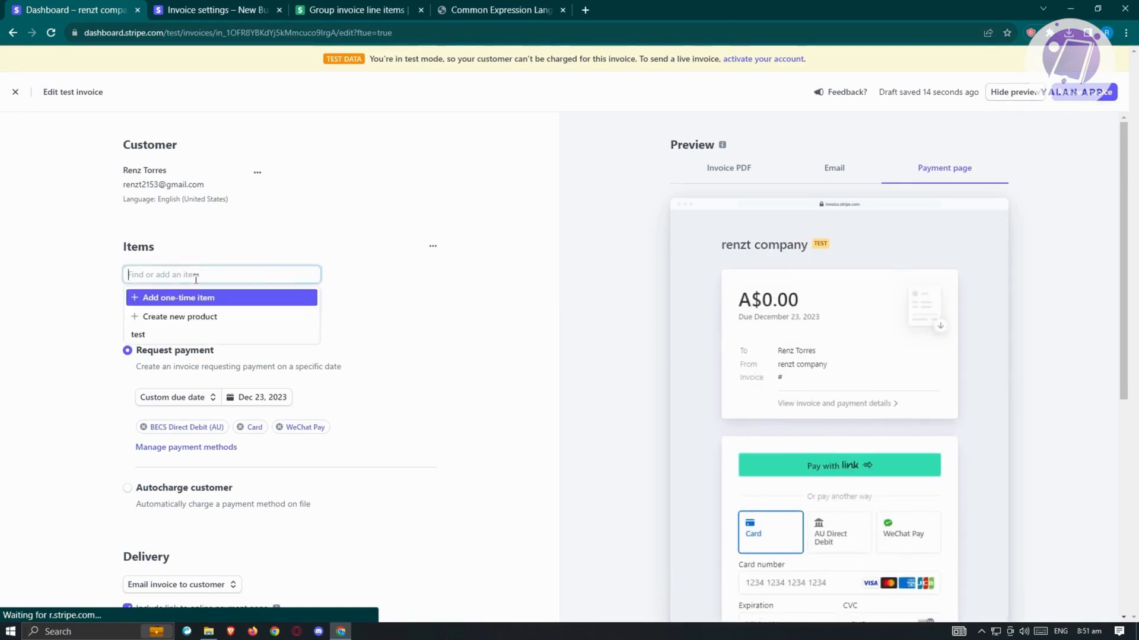
left_click(480, 310)
- Add "toy" to the invoice as a one-time item priced at A$10 and save it
left_click(244, 271)
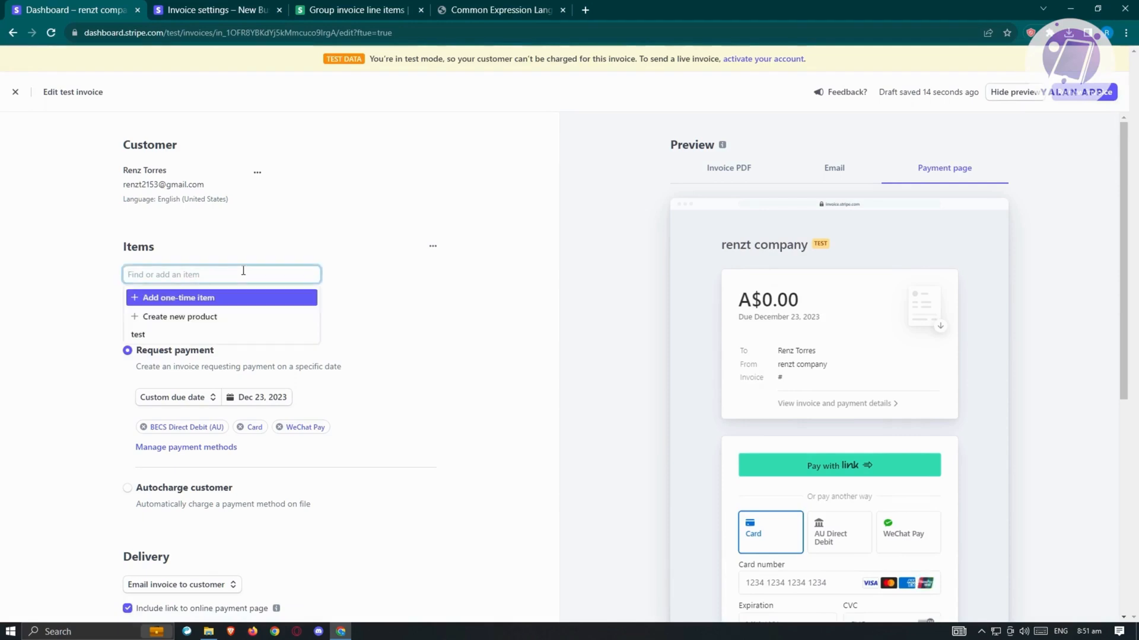
type("toy")
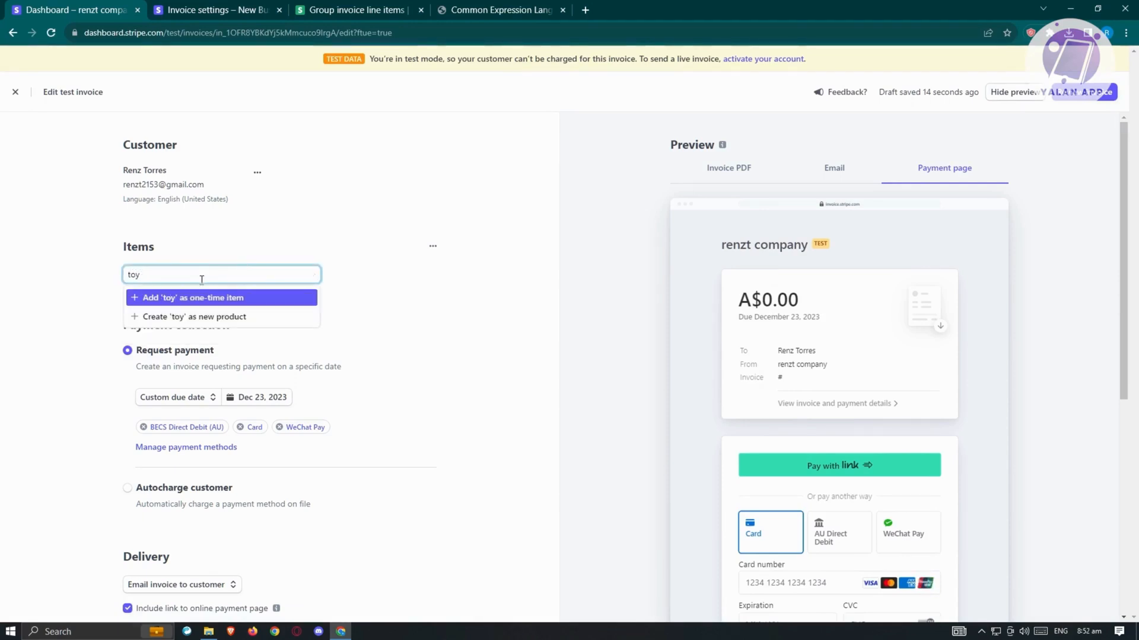
left_click(172, 303)
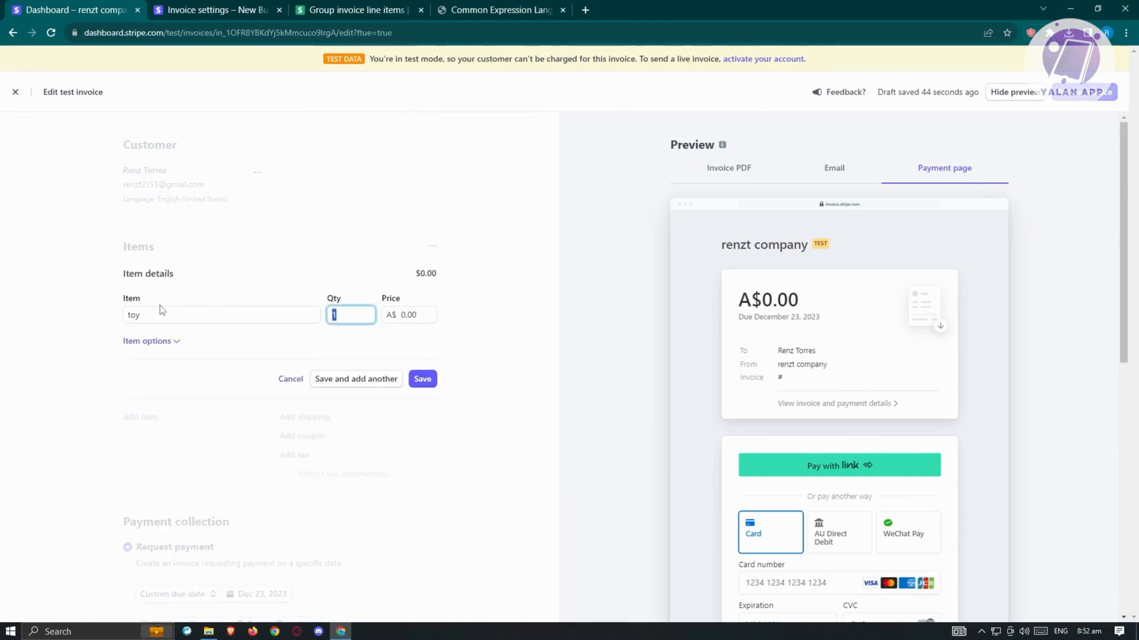
left_click(404, 318)
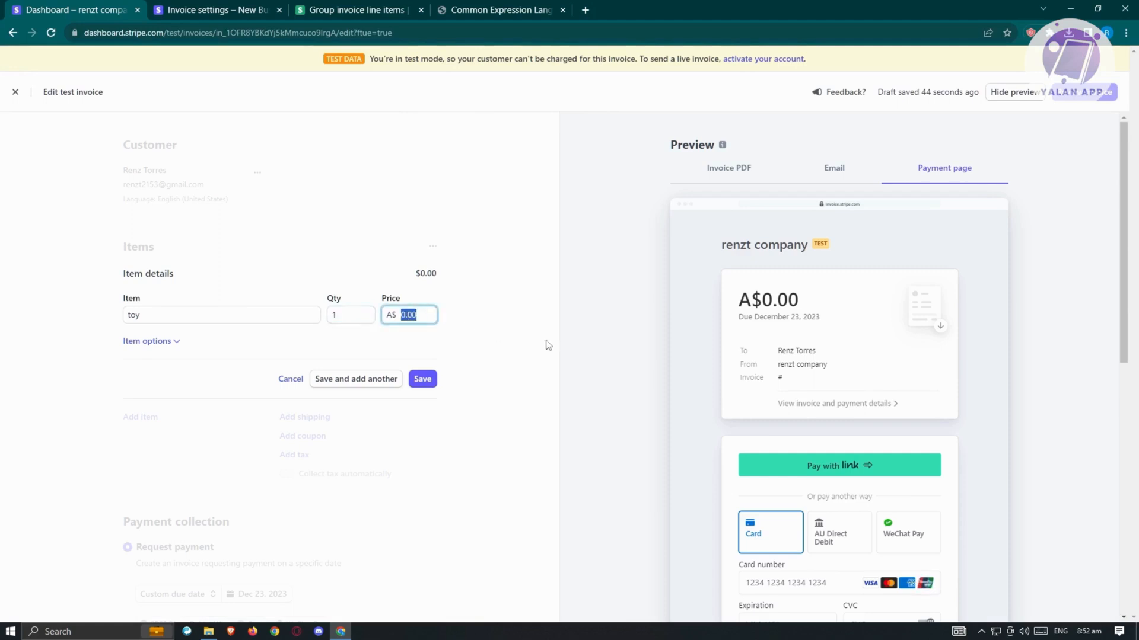
type("10")
left_click(422, 379)
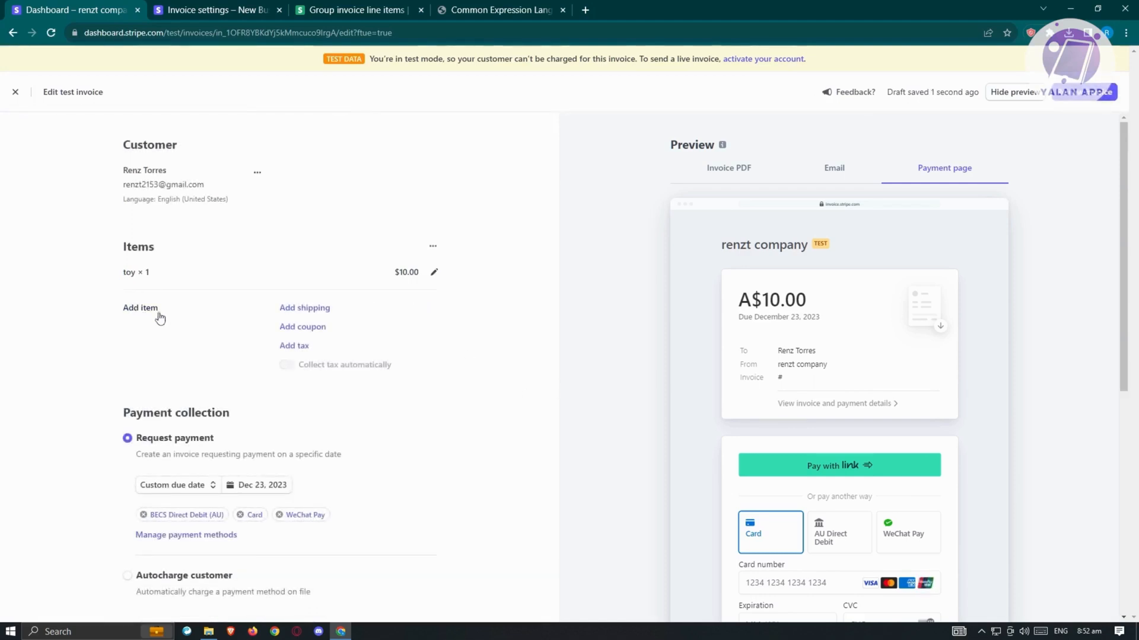
- Add a shipping selection to the invoice and look through its rate choices without picking one
left_click(305, 309)
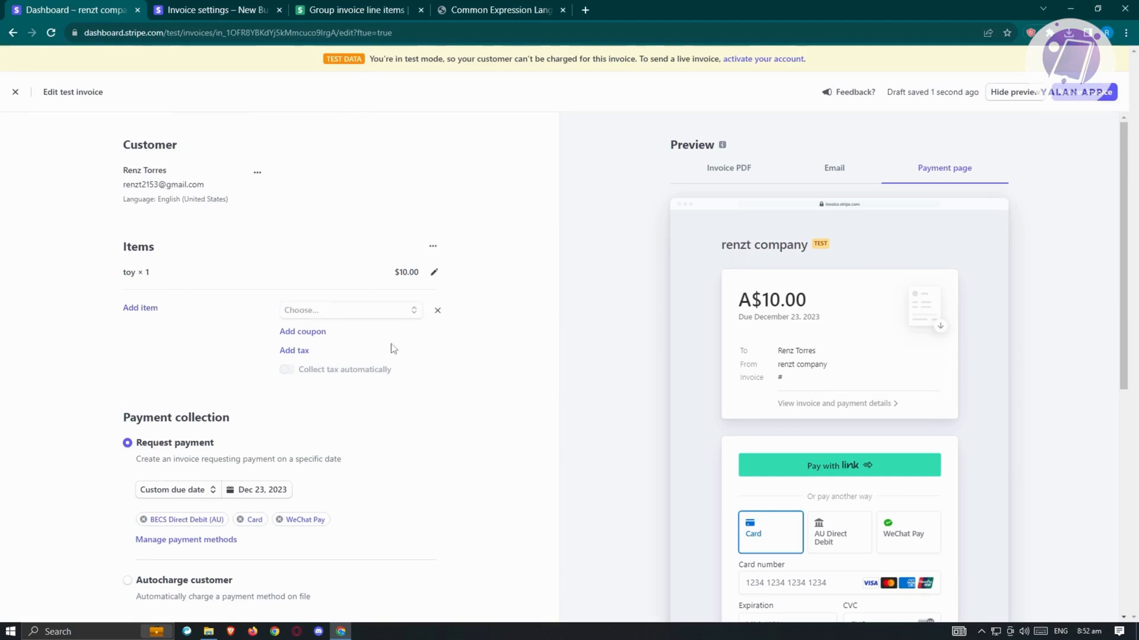
left_click(409, 312)
left_click(417, 312)
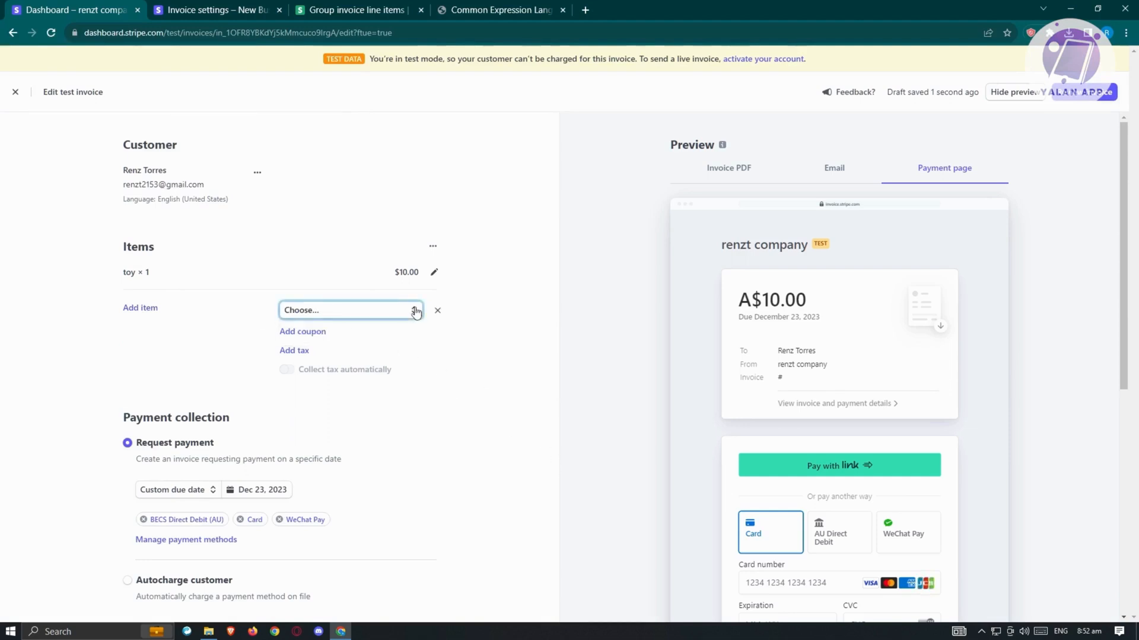
left_click(414, 312)
left_click(509, 379)
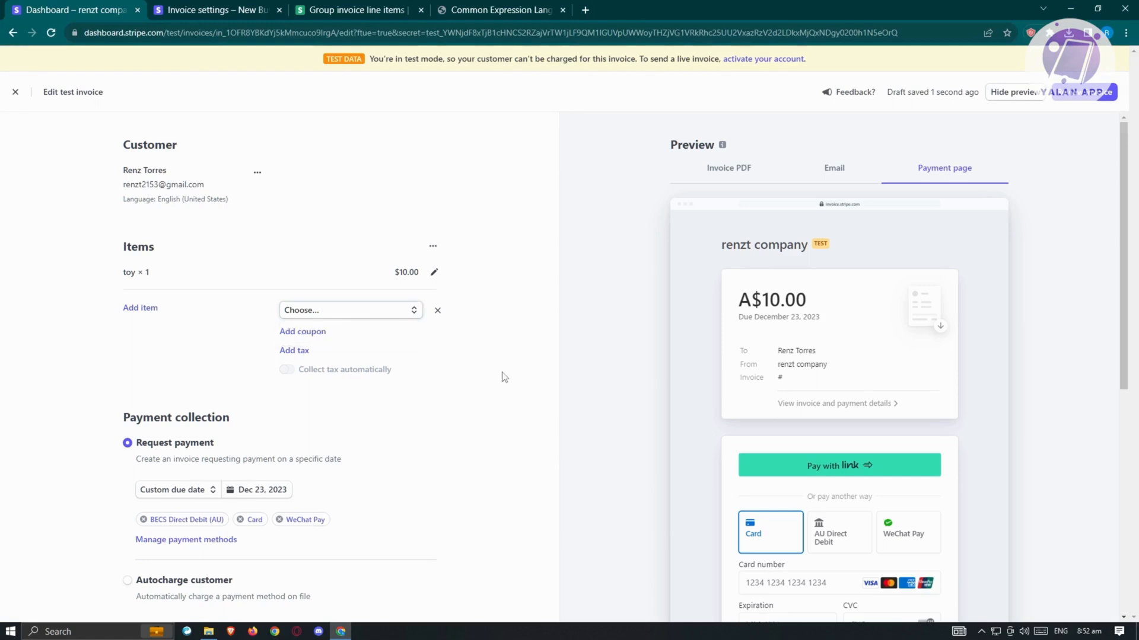
- Add a coupon selection and a tax rate selection to the invoice, and look at the available coupons
left_click(302, 333)
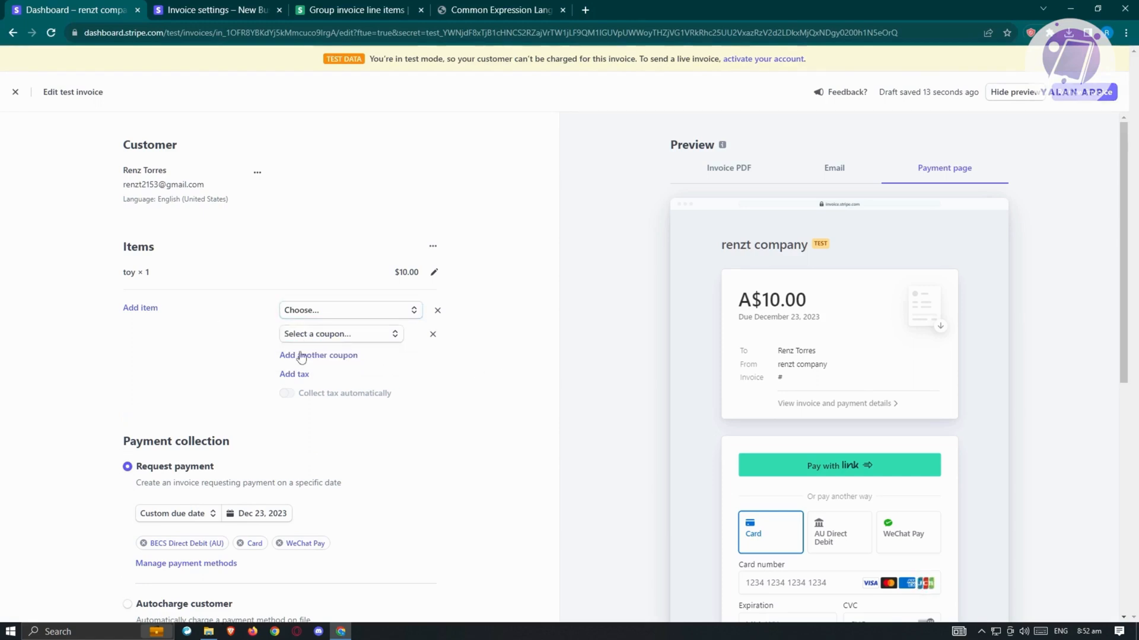
left_click(394, 336)
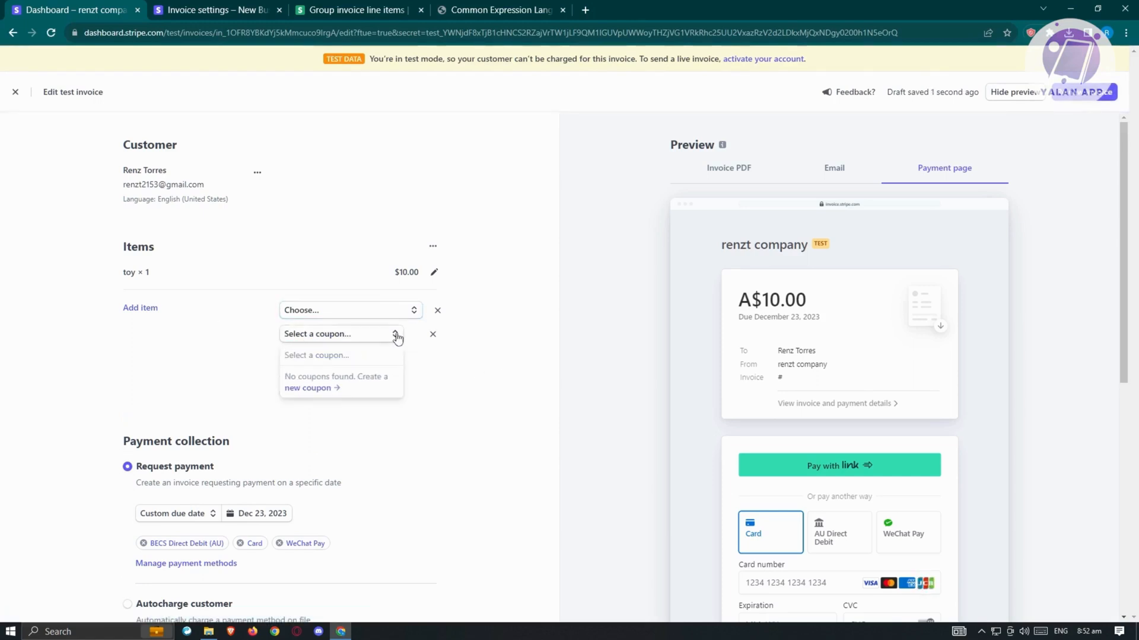
left_click(395, 336)
left_click(287, 375)
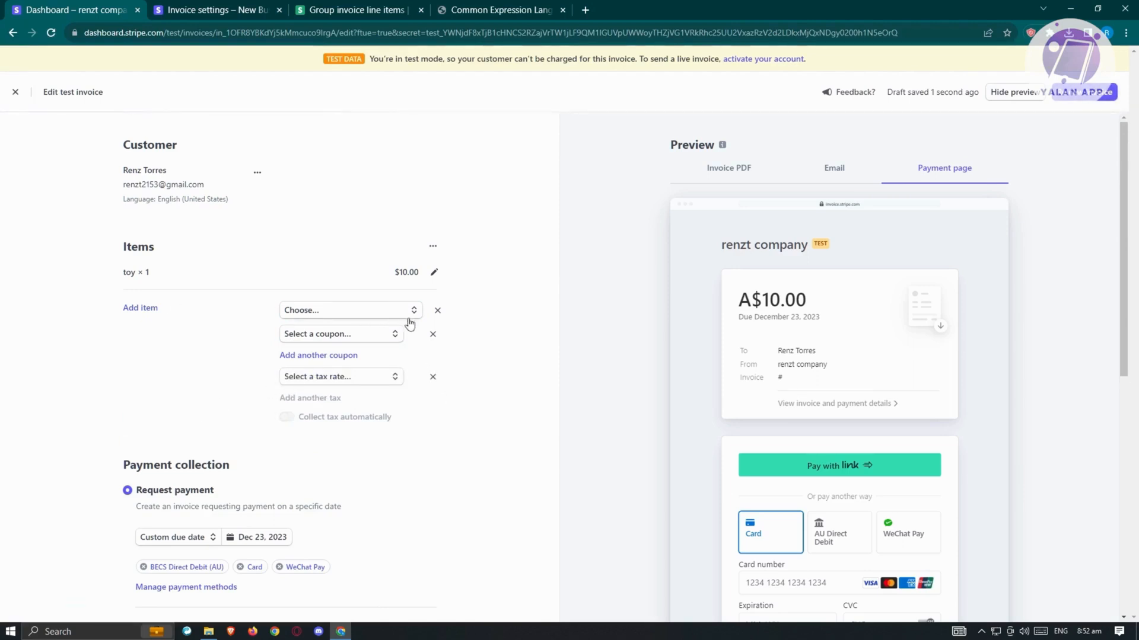
- Remove the shipping, coupon and tax rate selections from the invoice
left_click(437, 312)
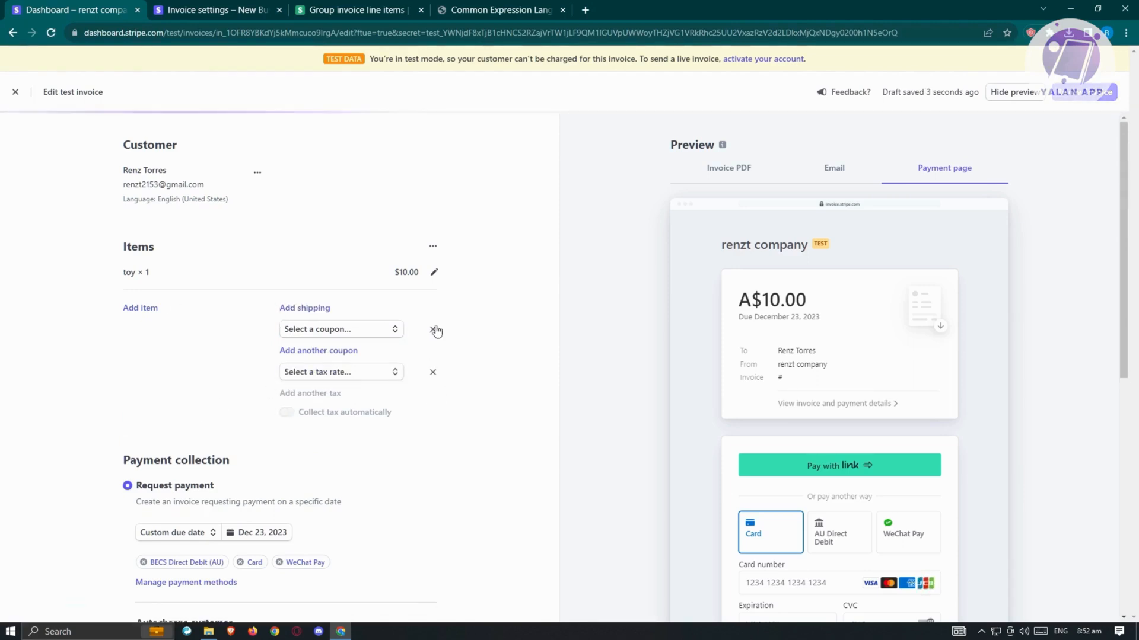
left_click(433, 330)
left_click(434, 348)
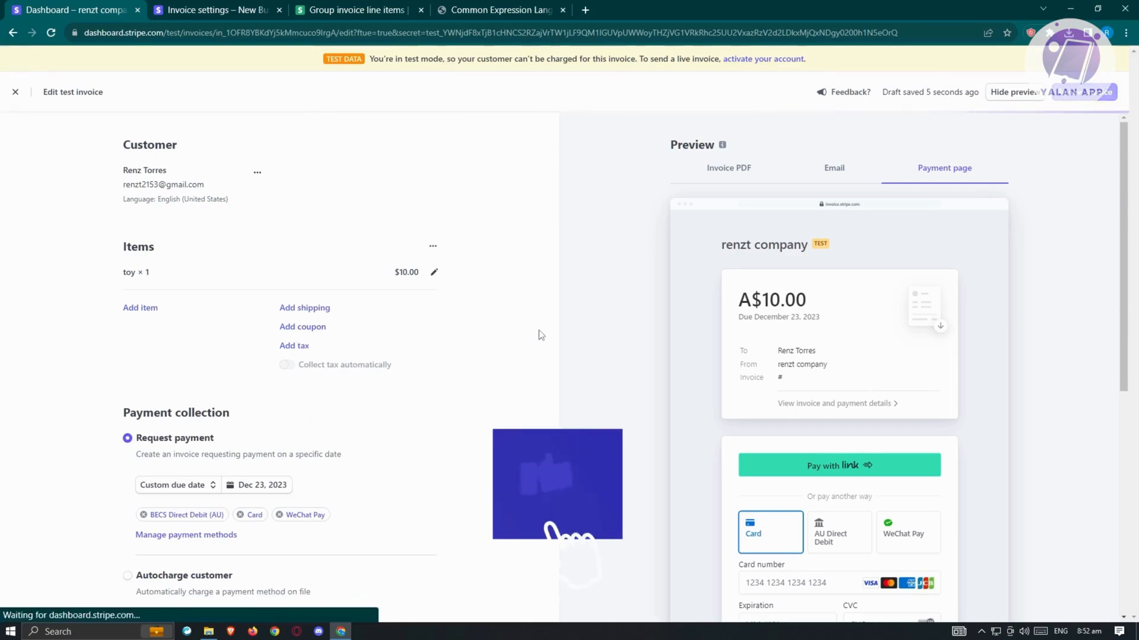
- Look at the automatic tax collection hint and the due date choices for requesting payment, keeping the custom due date
mouse_move(293, 368)
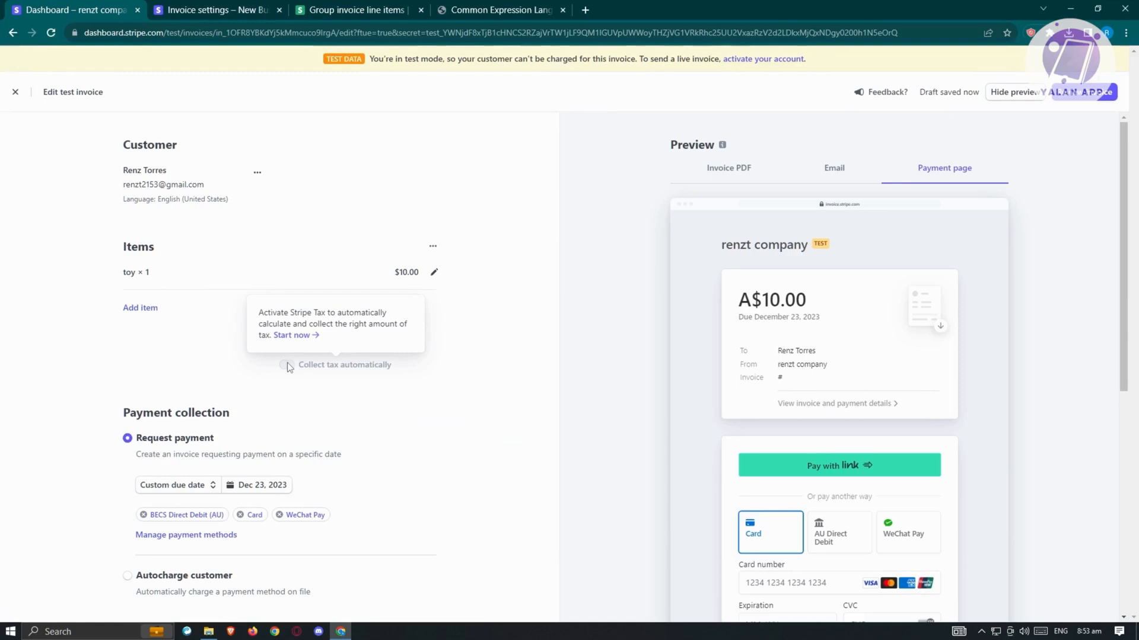
scroll(432, 432, "down", 3)
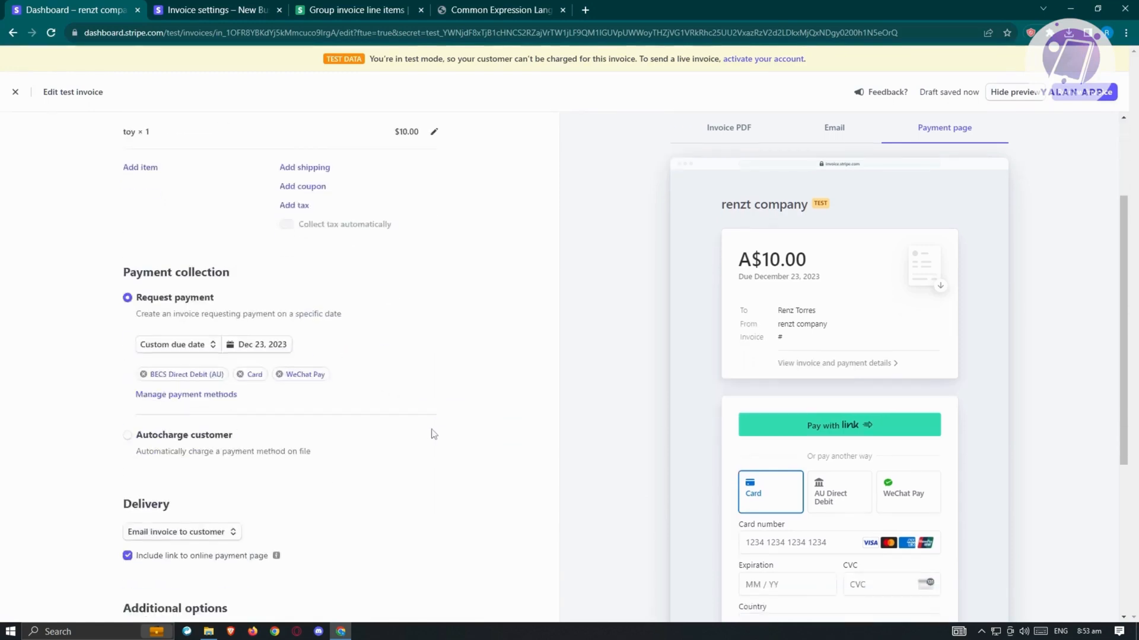
left_click_drag(121, 237, 344, 238)
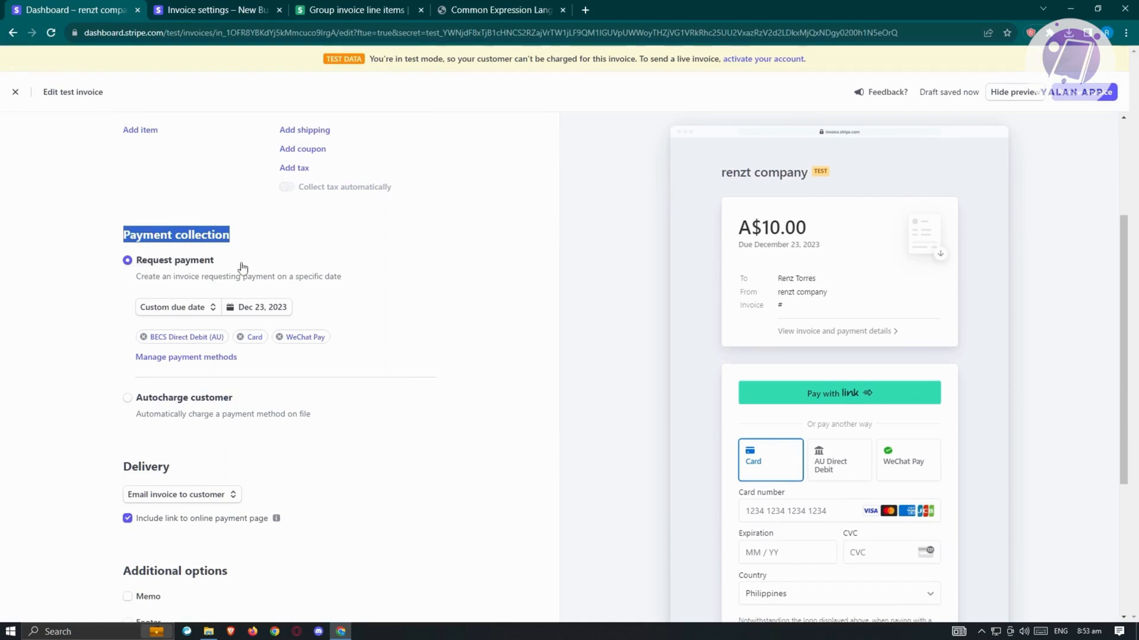
left_click(206, 313)
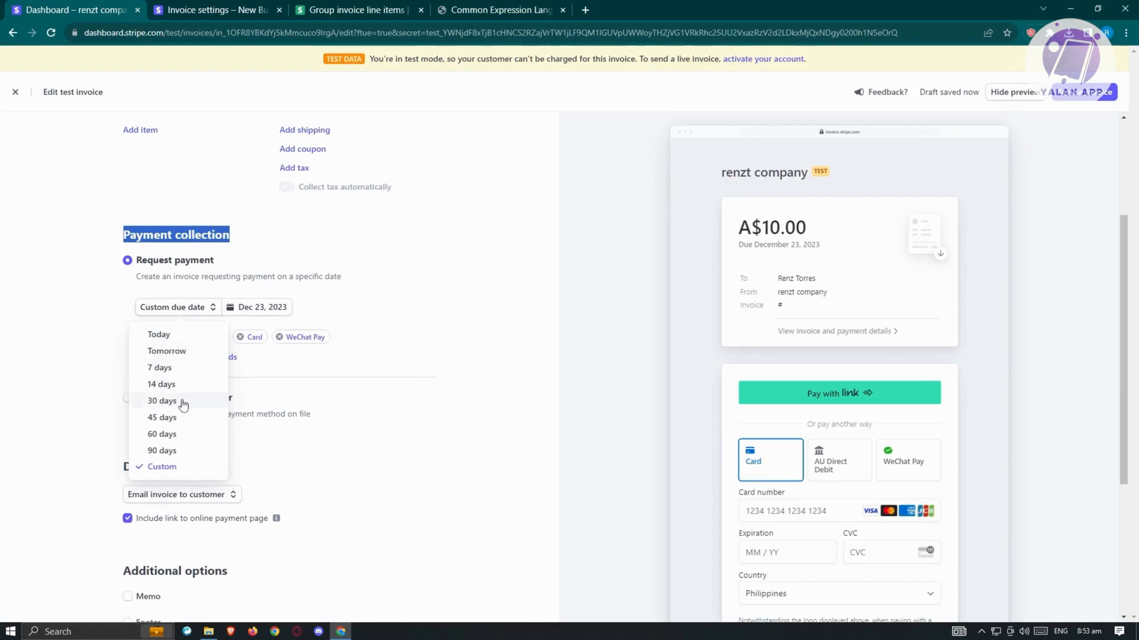
left_click(557, 317)
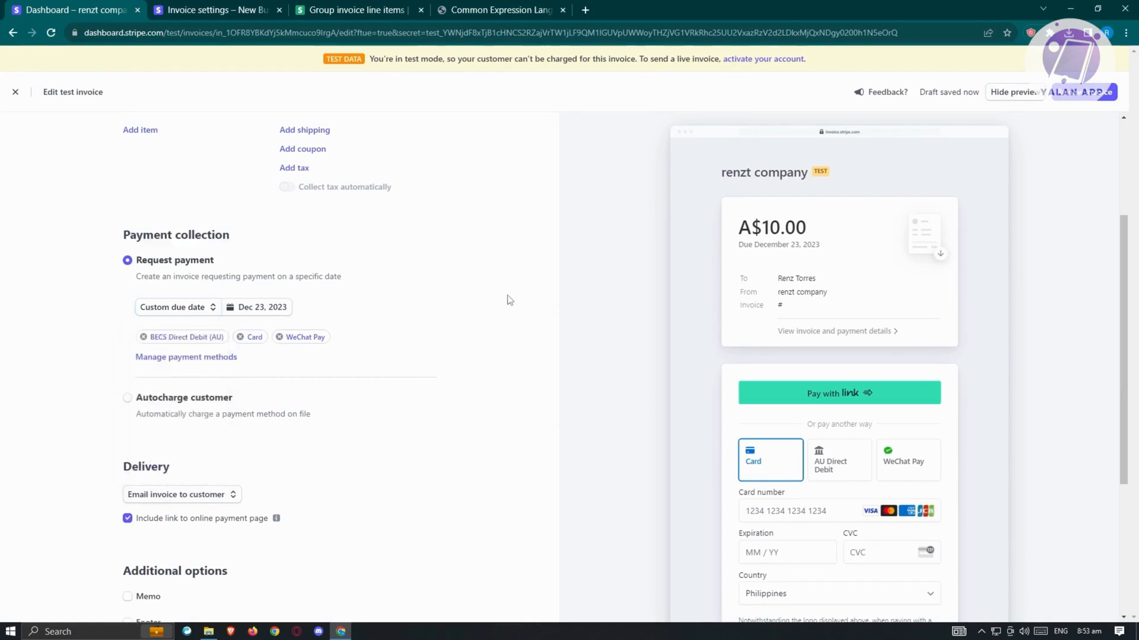
- View the payment methods available for this invoice and leave without saving changes
scroll(490, 350, "down", 2)
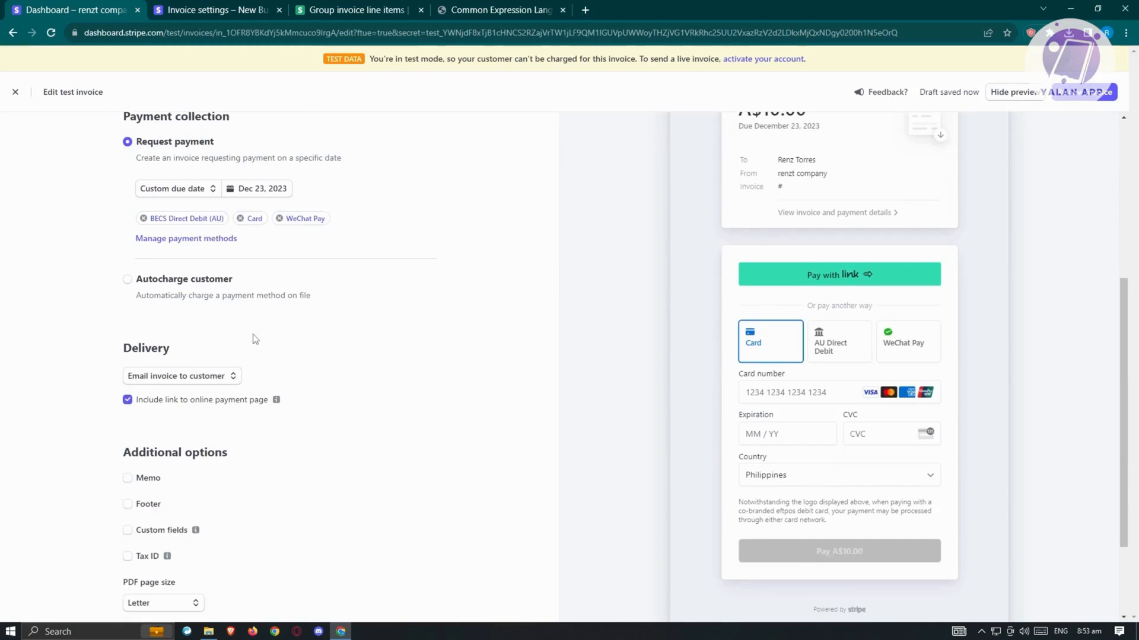
left_click(189, 239)
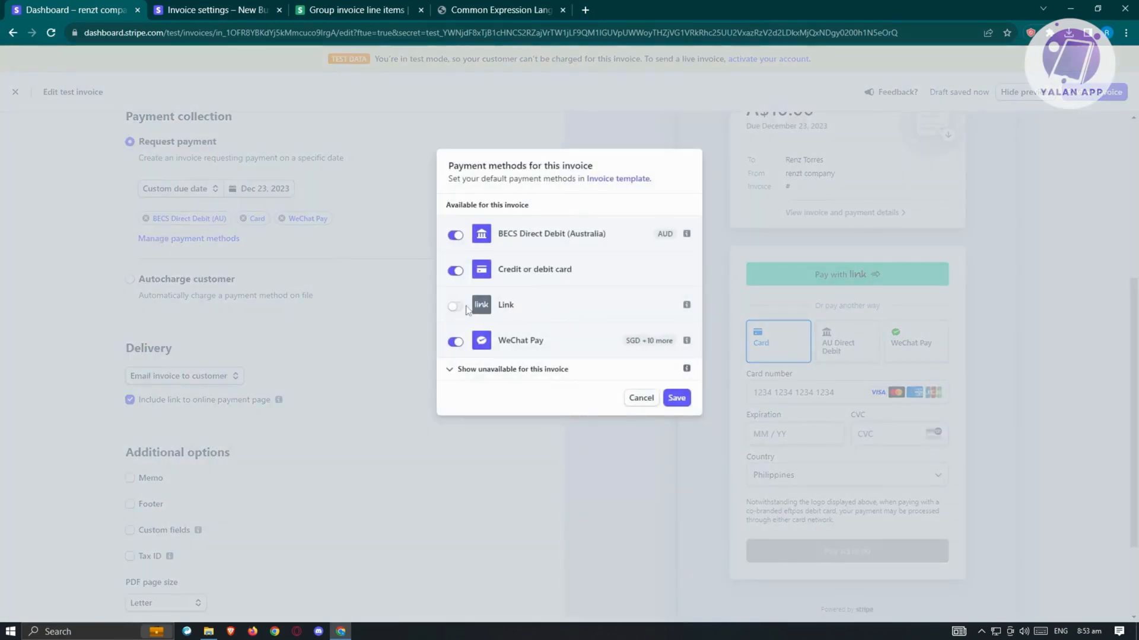
left_click(642, 398)
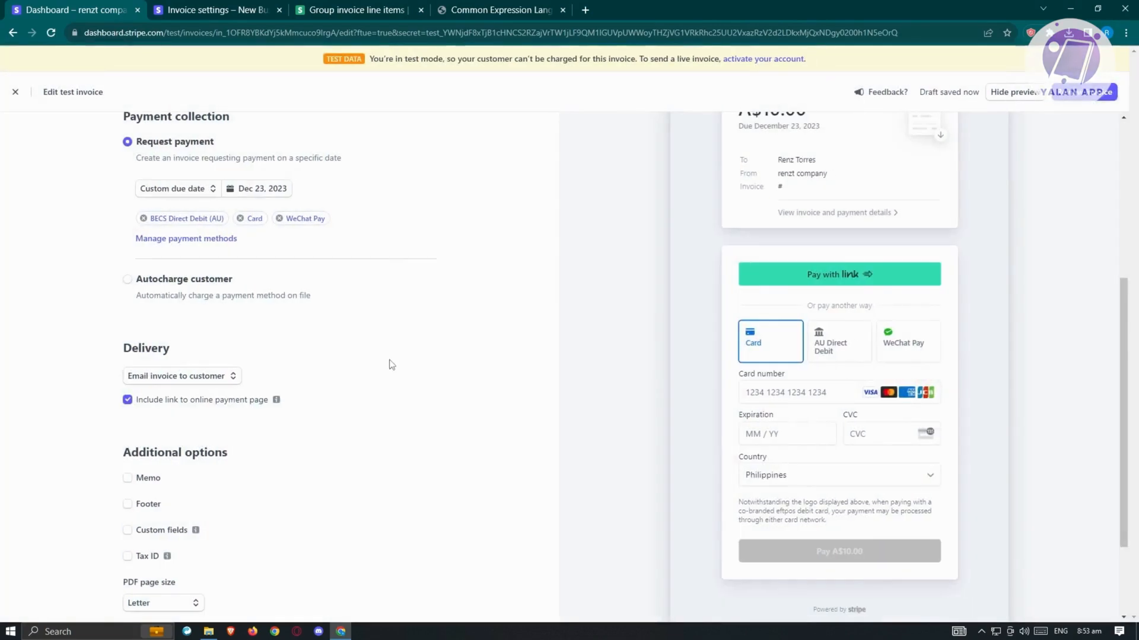
- Look at the delivery choices for emailing the invoice, keeping "Email invoice to customer", and at the online payment page link option
scroll(355, 305, "down", 2)
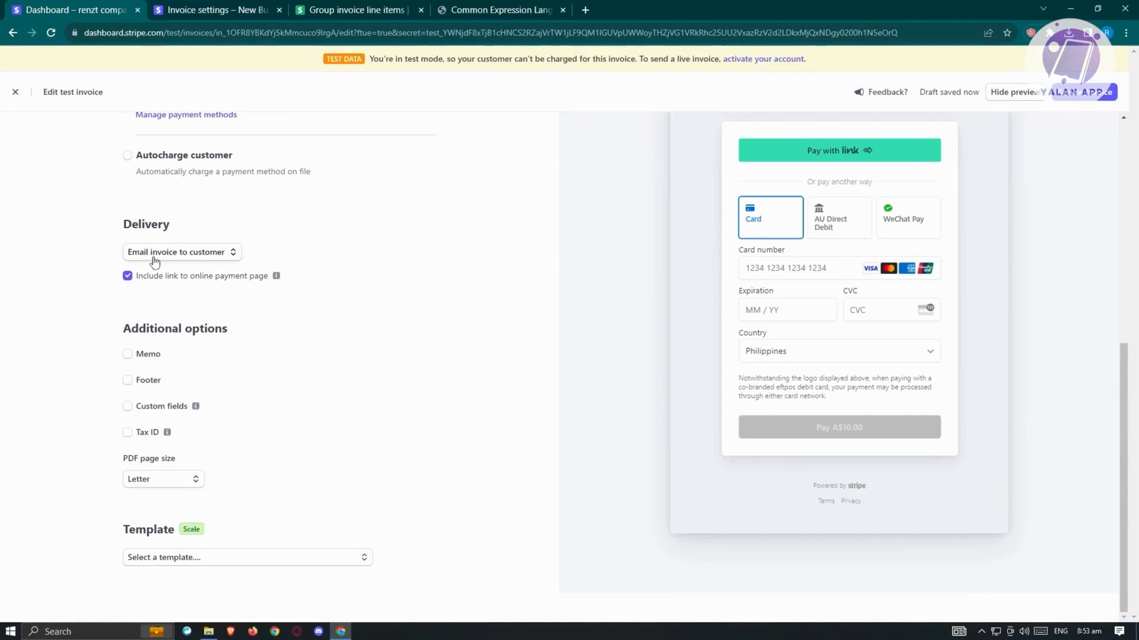
left_click(225, 259)
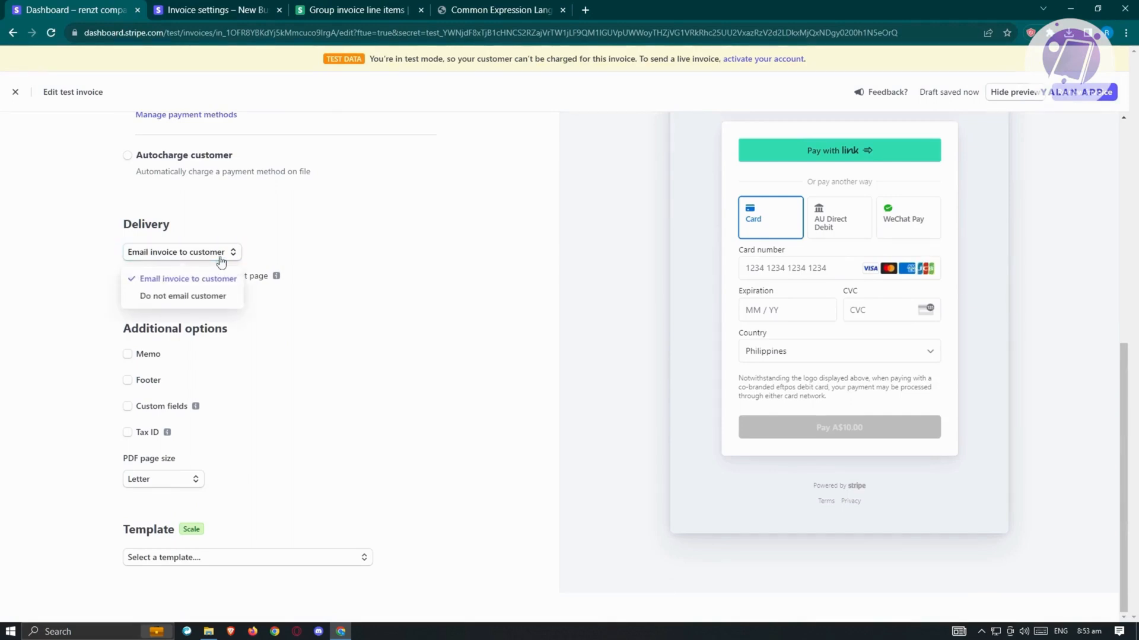
left_click(406, 295)
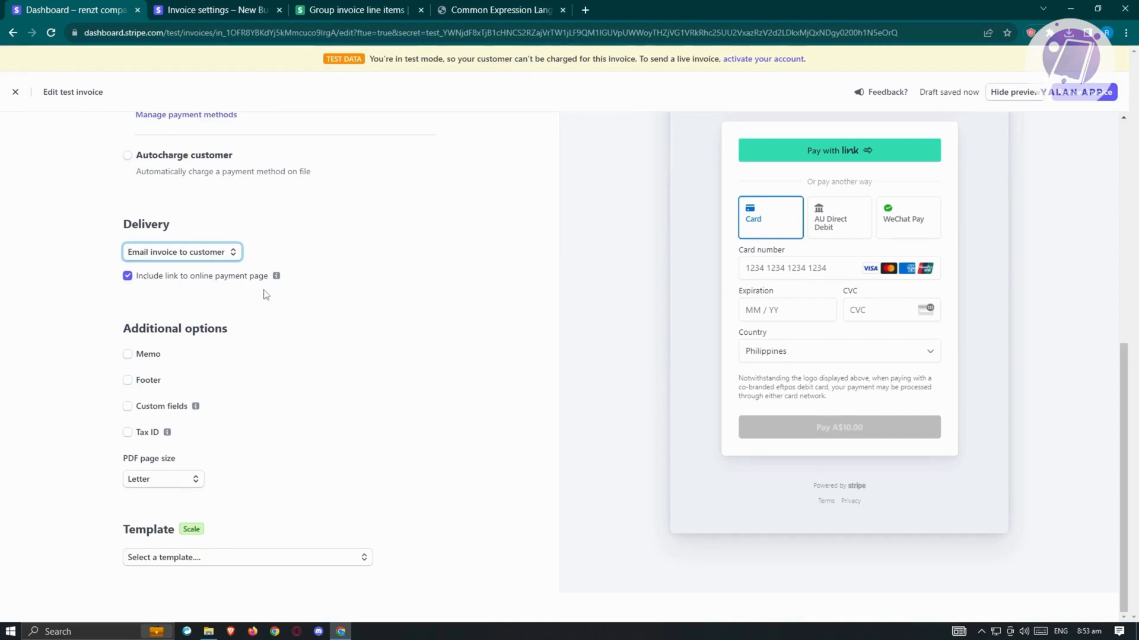
mouse_move(277, 280)
- Try the invoice's memo and footer options, cancel the footer text entry, and switch both options off again
left_click(127, 355)
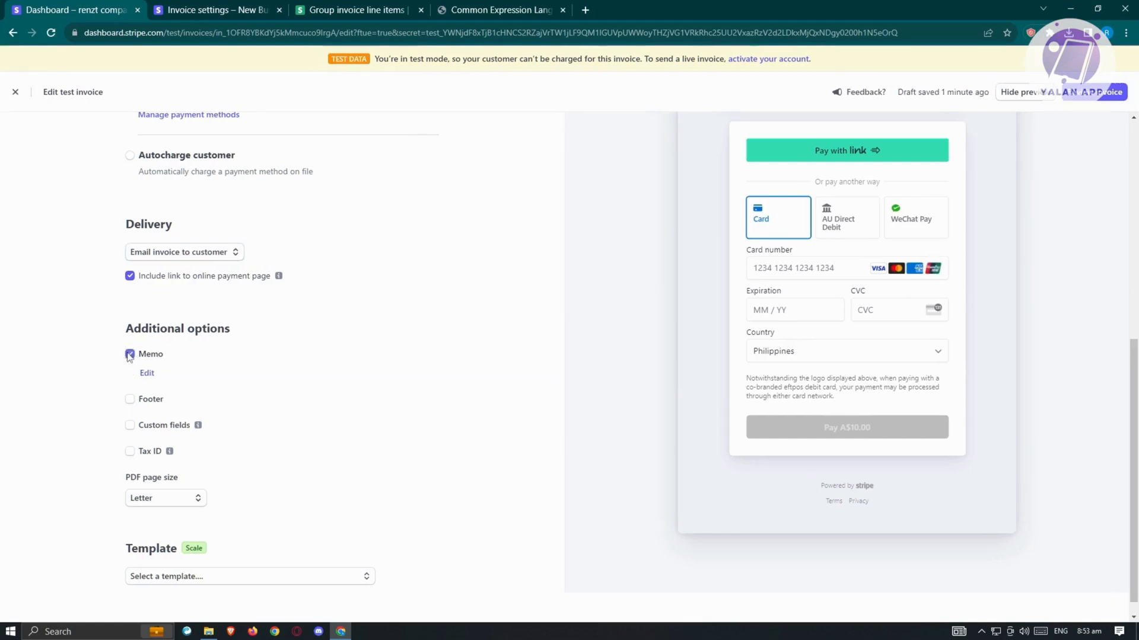
left_click(129, 399)
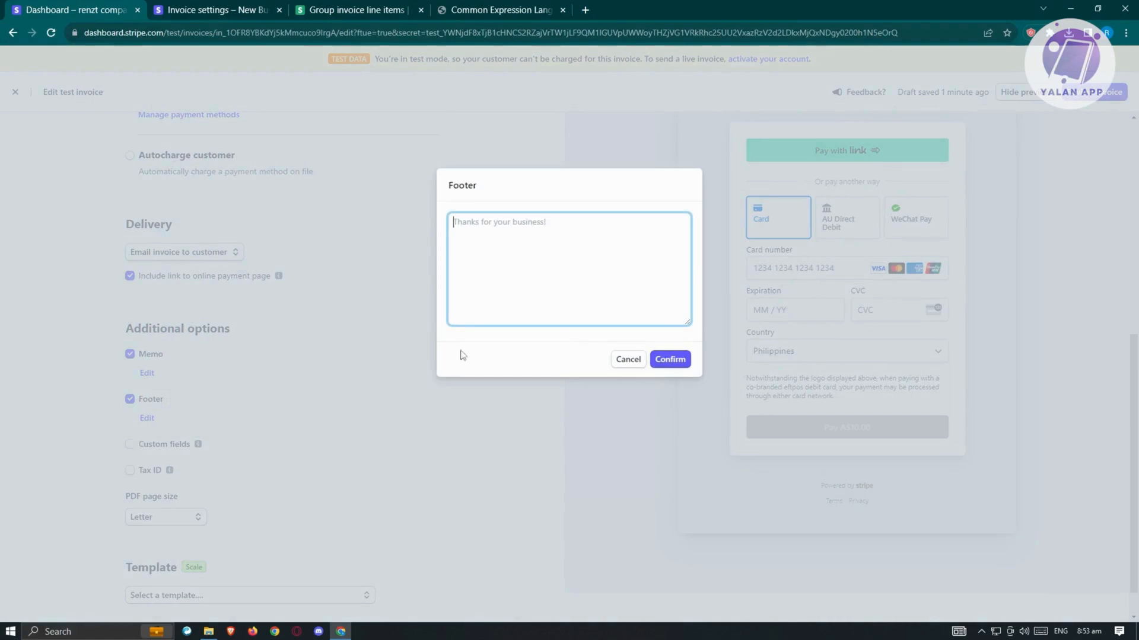
left_click(630, 360)
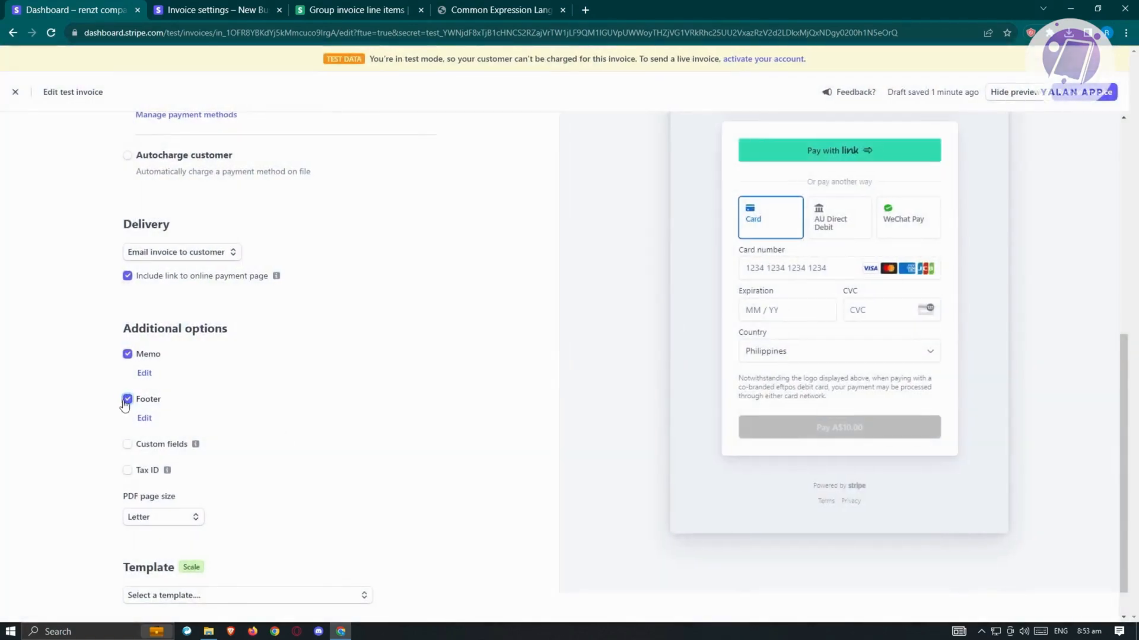
left_click(126, 403)
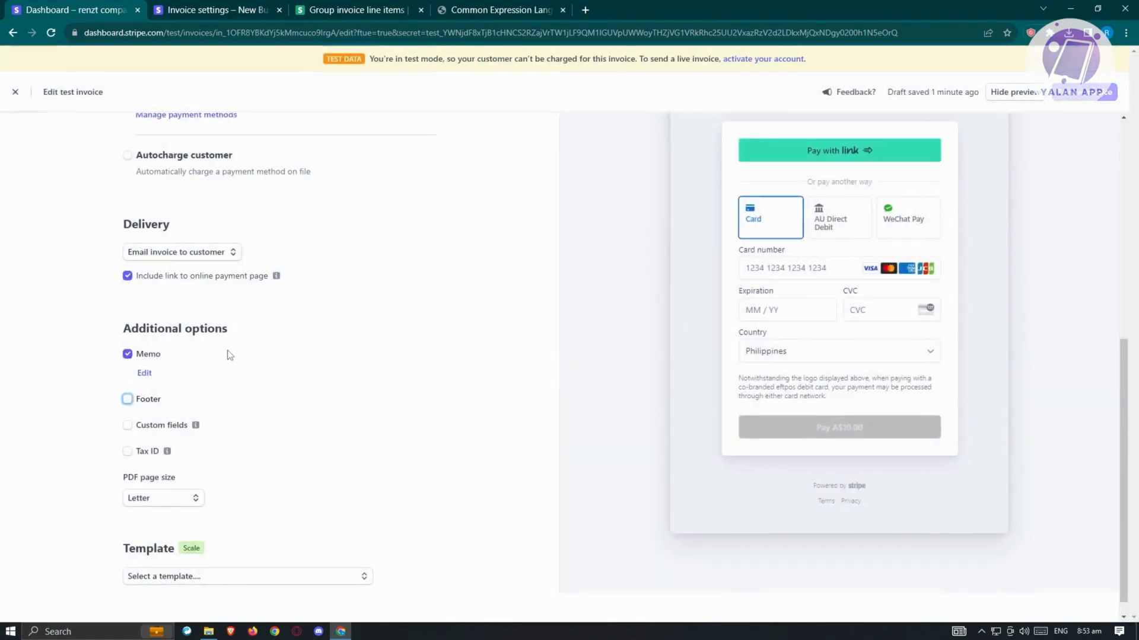
left_click(127, 354)
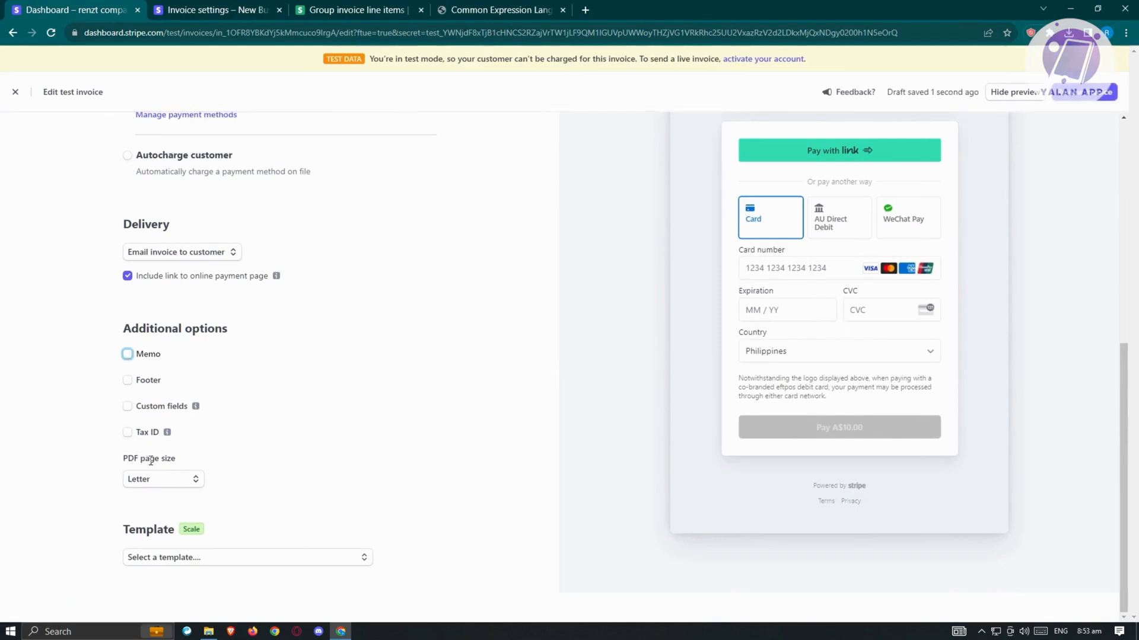
- Look through the PDF page size and invoice template choices, keeping Letter and picking no template
left_click(195, 479)
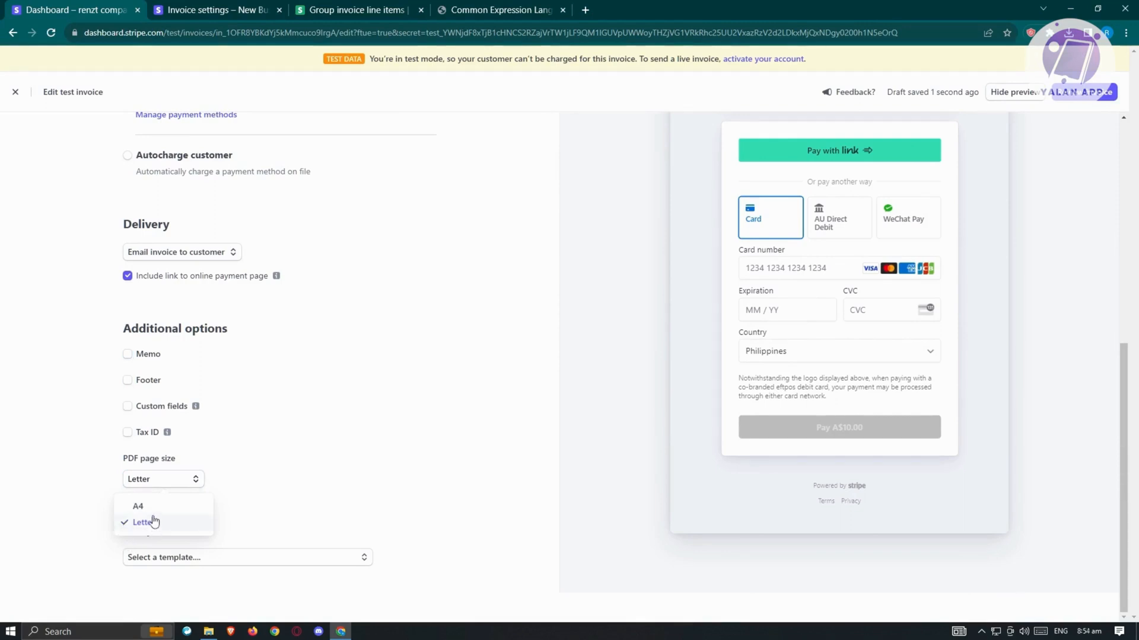
left_click(414, 430)
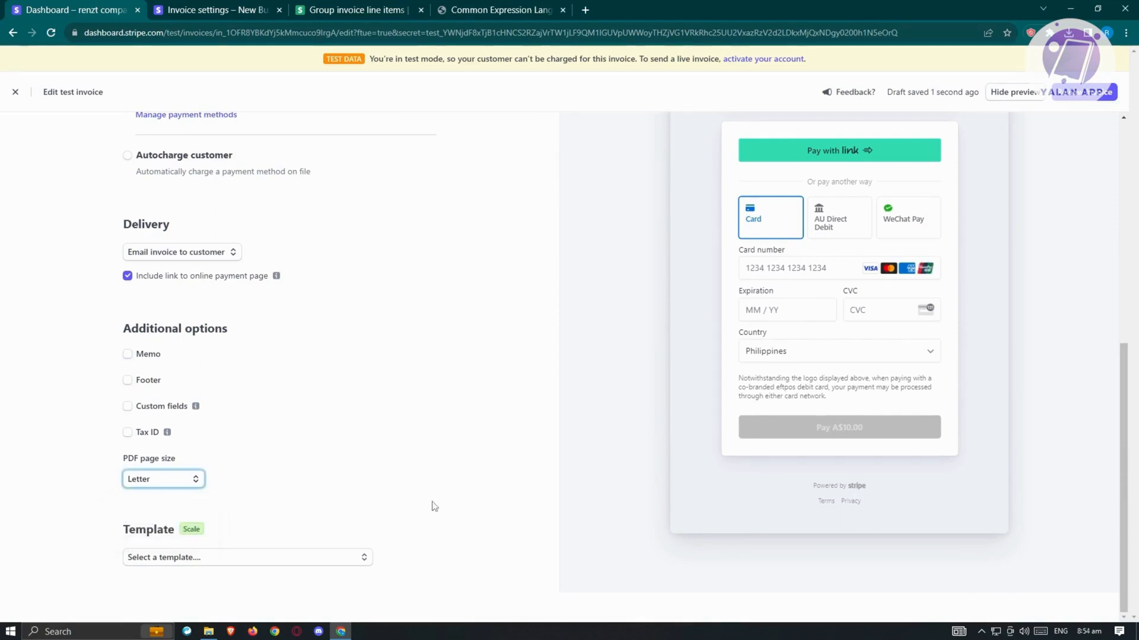
left_click(246, 558)
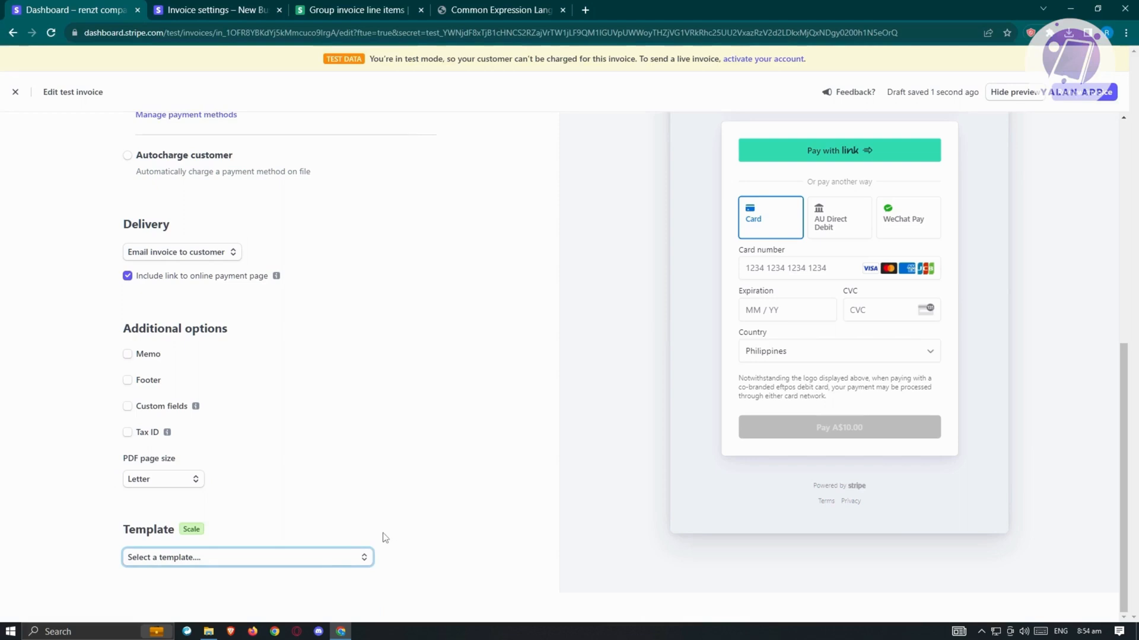
left_click(177, 559)
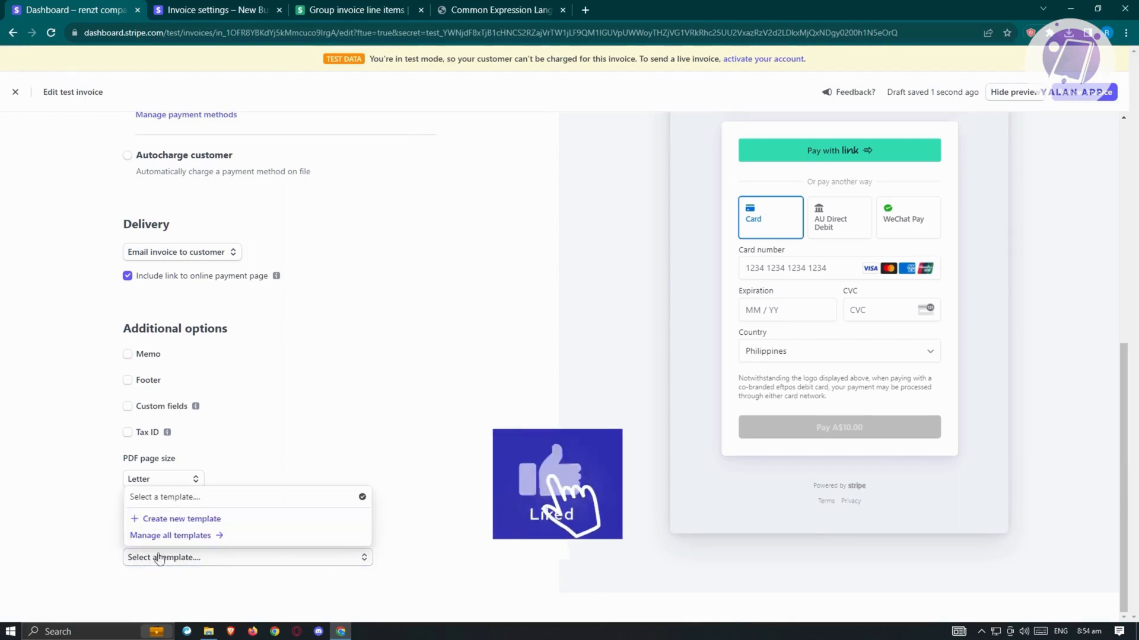
left_click(584, 403)
- Send the $10.00 test invoice to the customer without Cc emails, and return to the invoices overview
scroll(622, 421, "up", 4)
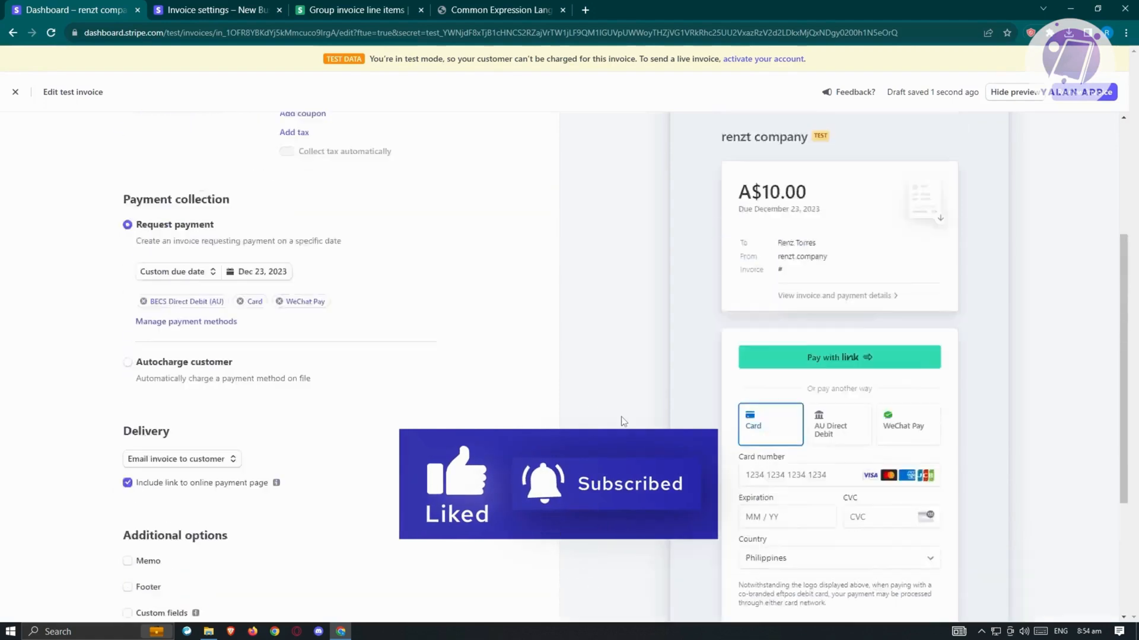
scroll(624, 420, "up", 4)
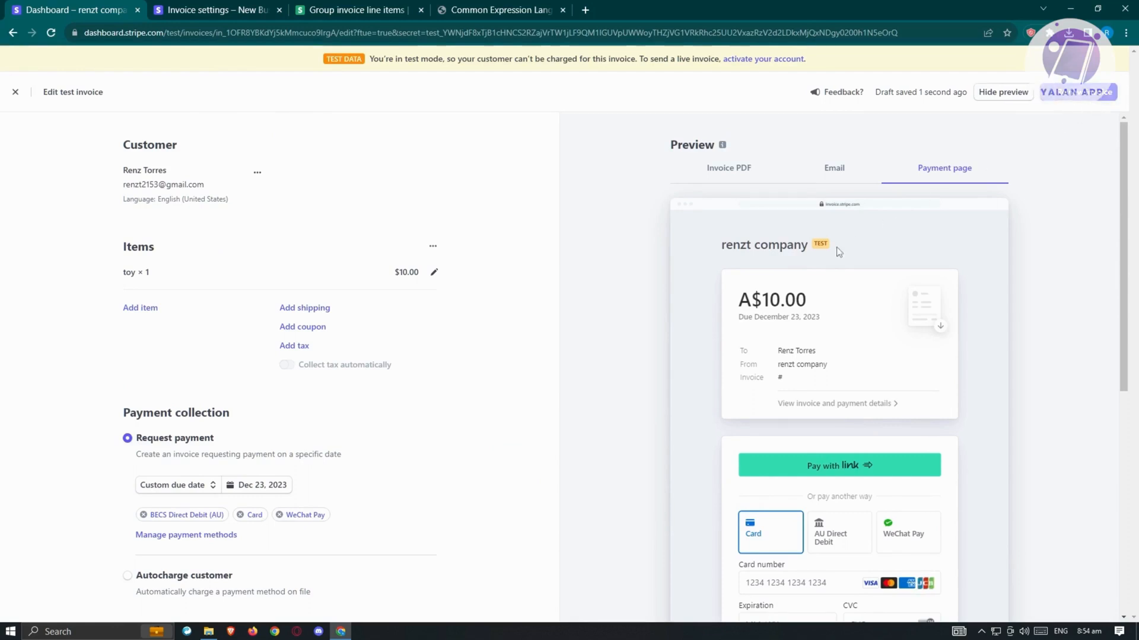
left_click(1093, 94)
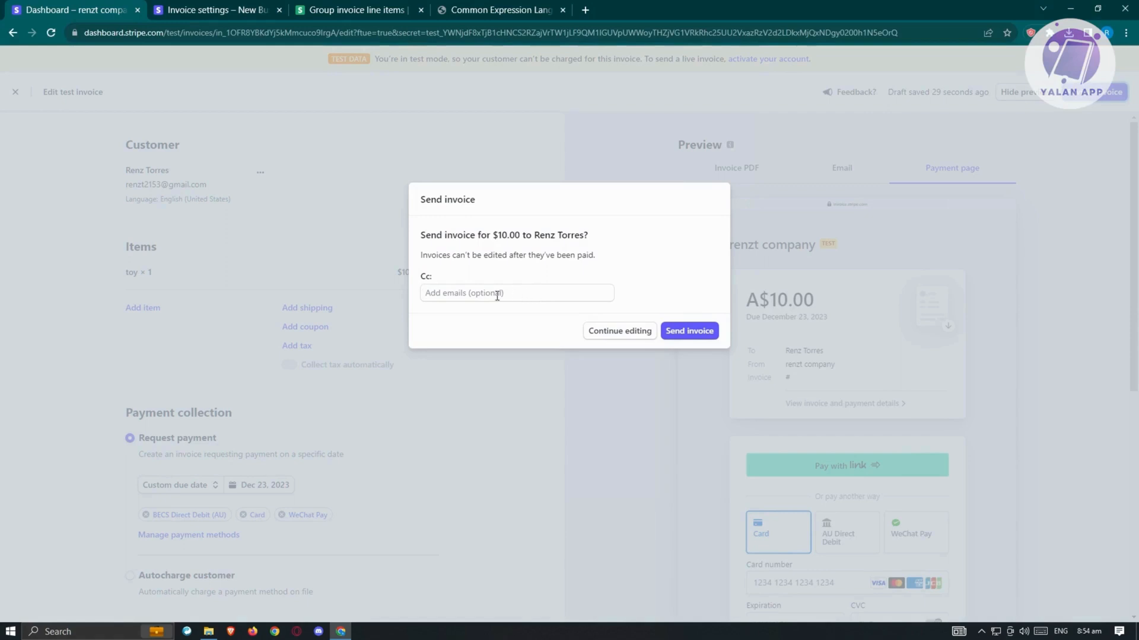
left_click_drag(539, 234, 613, 239)
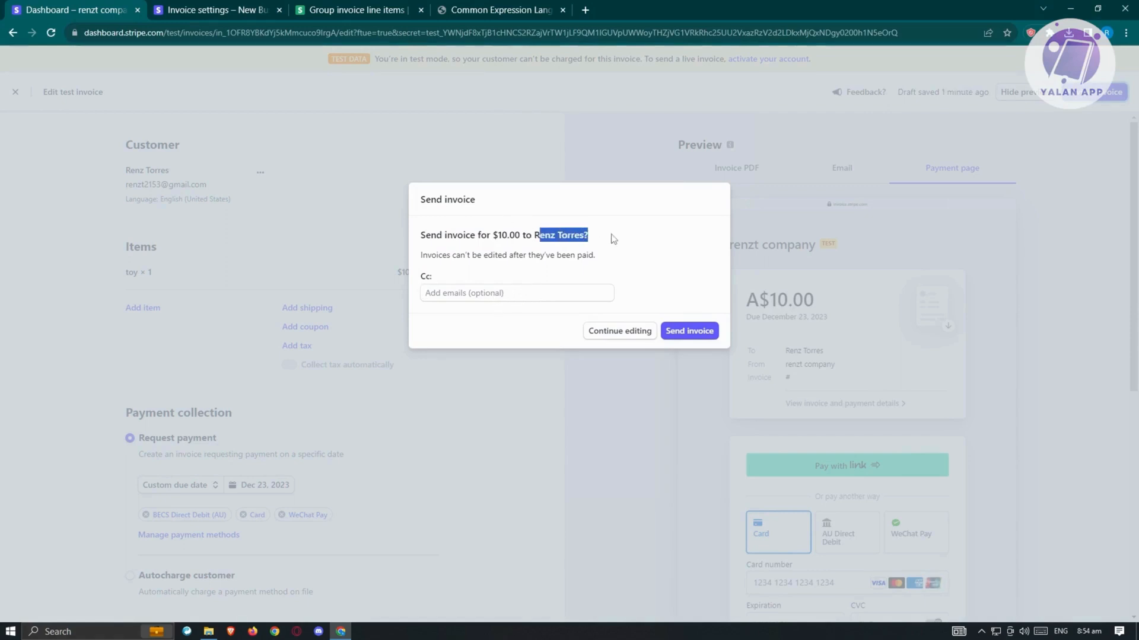
left_click_drag(424, 258, 623, 262)
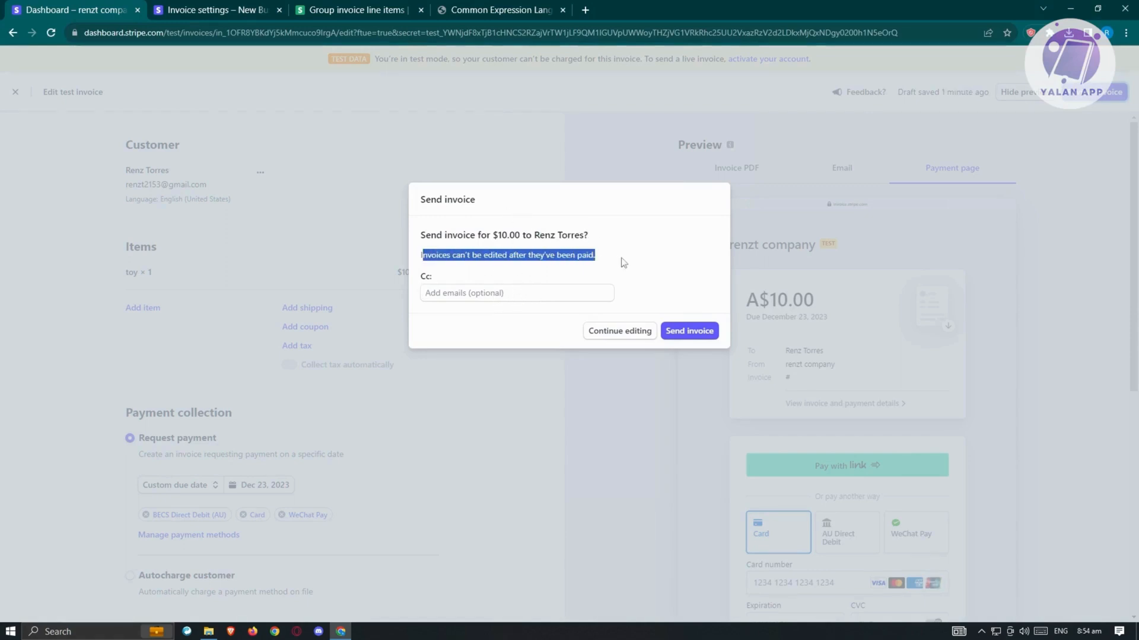
left_click(561, 300)
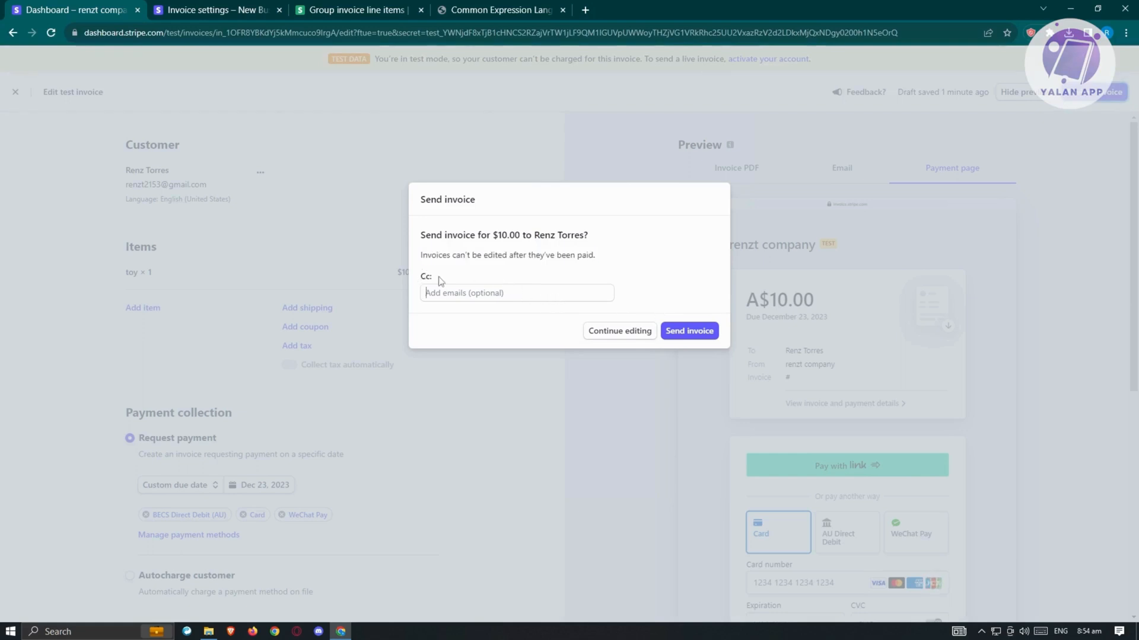
left_click(695, 331)
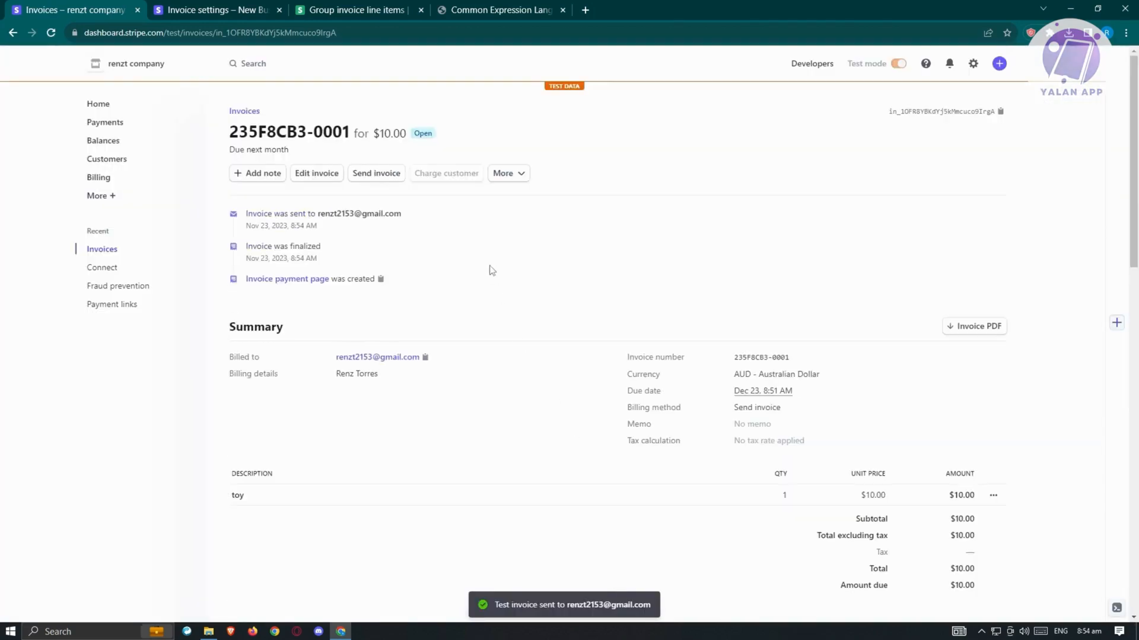
left_click(110, 253)
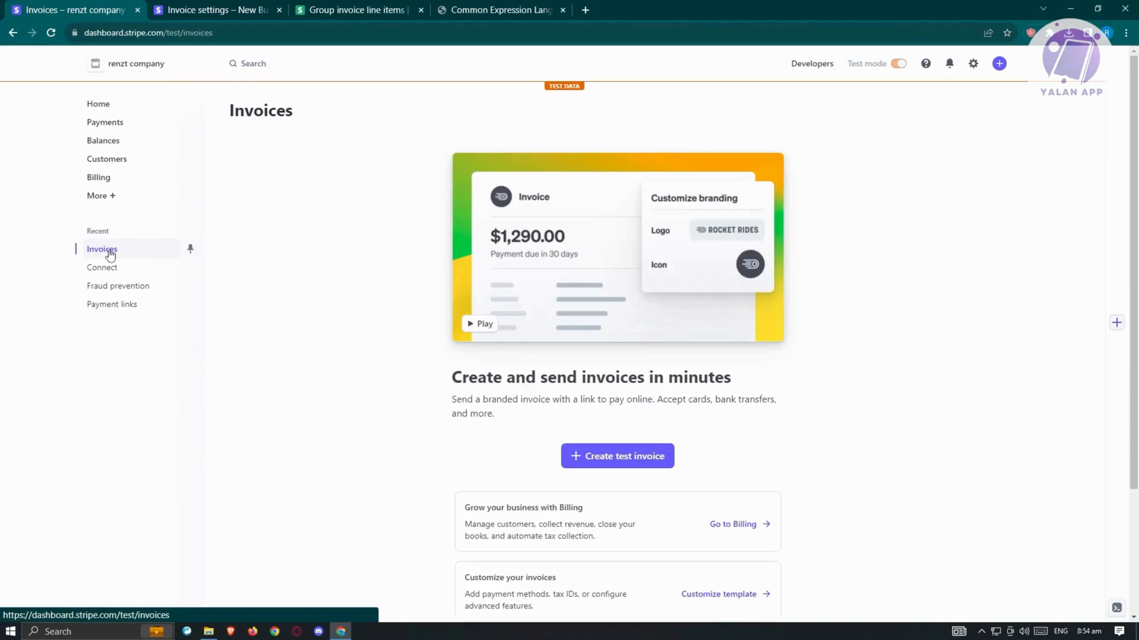